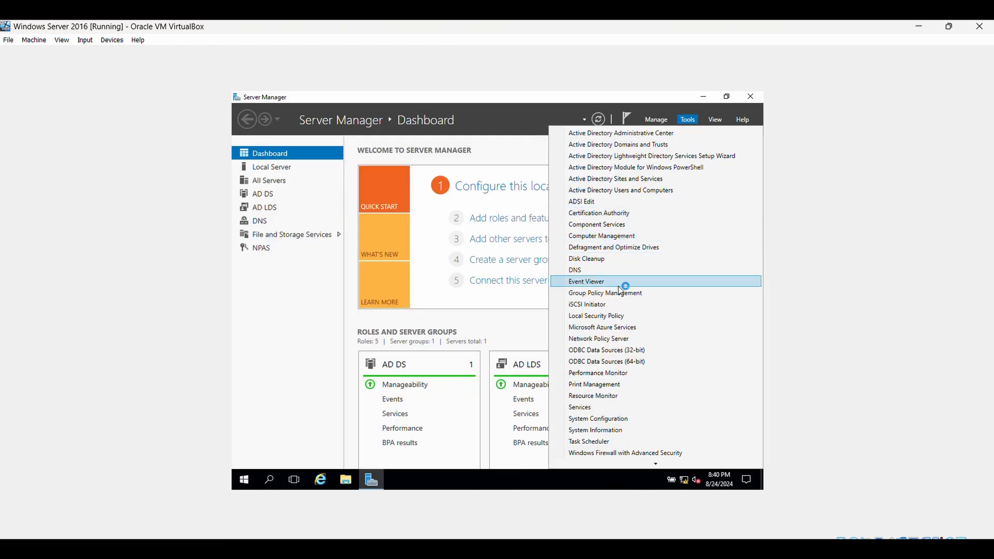
- Open Group Policy Management and open the domain-linked Technology Department GPO for editing
{"action": "left_click", "coordinate": [625, 294]}
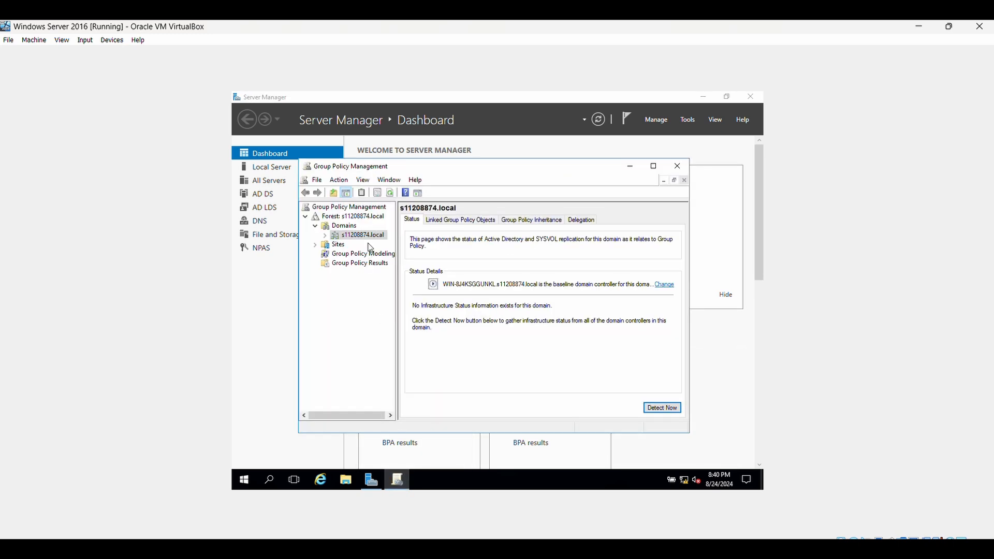
{"action": "left_click", "coordinate": [368, 237]}
{"action": "left_click", "coordinate": [482, 221]}
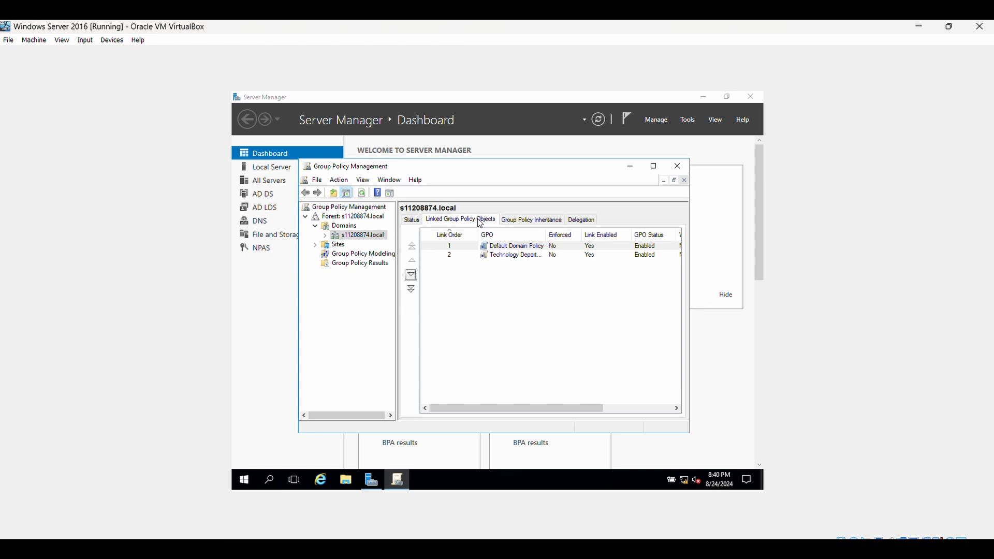
{"action": "left_click", "coordinate": [503, 256]}
{"action": "right_click", "coordinate": [503, 256]}
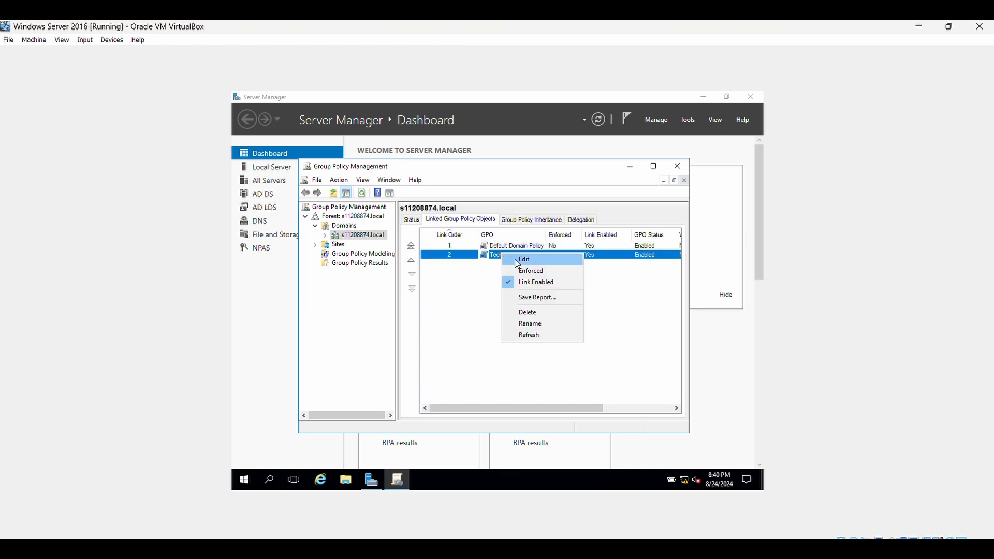
{"action": "left_click", "coordinate": [517, 262]}
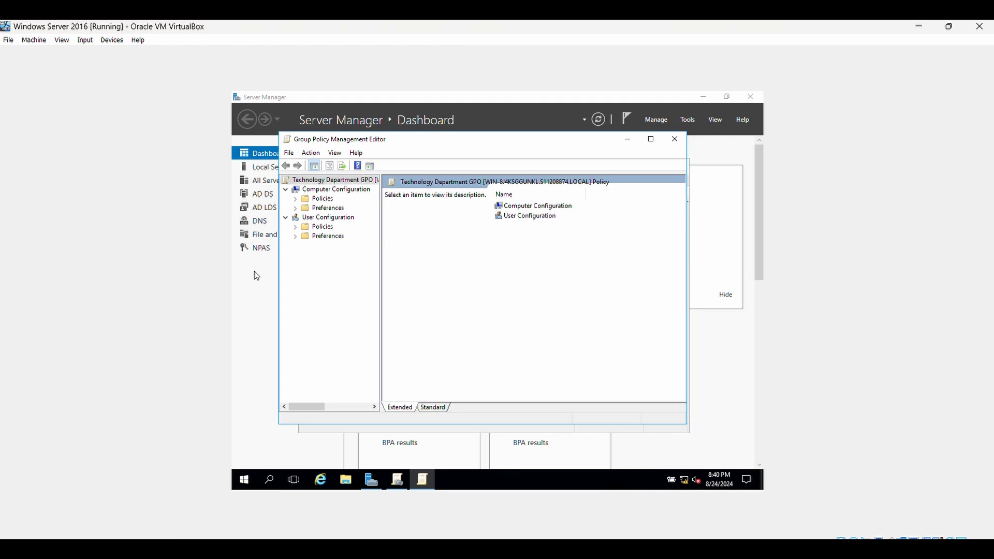
- In Computer Configuration policies, go to Administrative Templates > System > Removable Storage Access
{"action": "left_click", "coordinate": [548, 210]}
{"action": "double_click", "coordinate": [548, 210]}
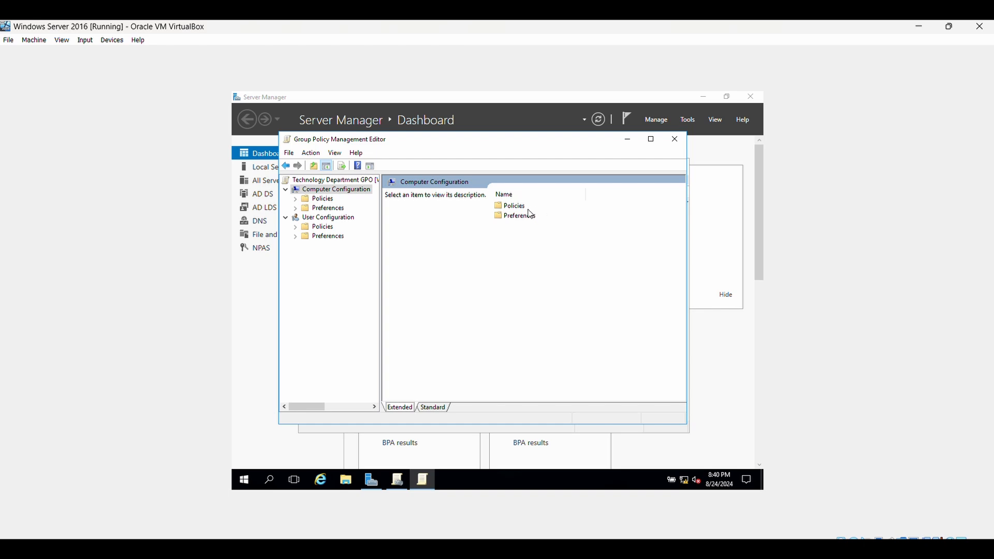
{"action": "double_click", "coordinate": [526, 208]}
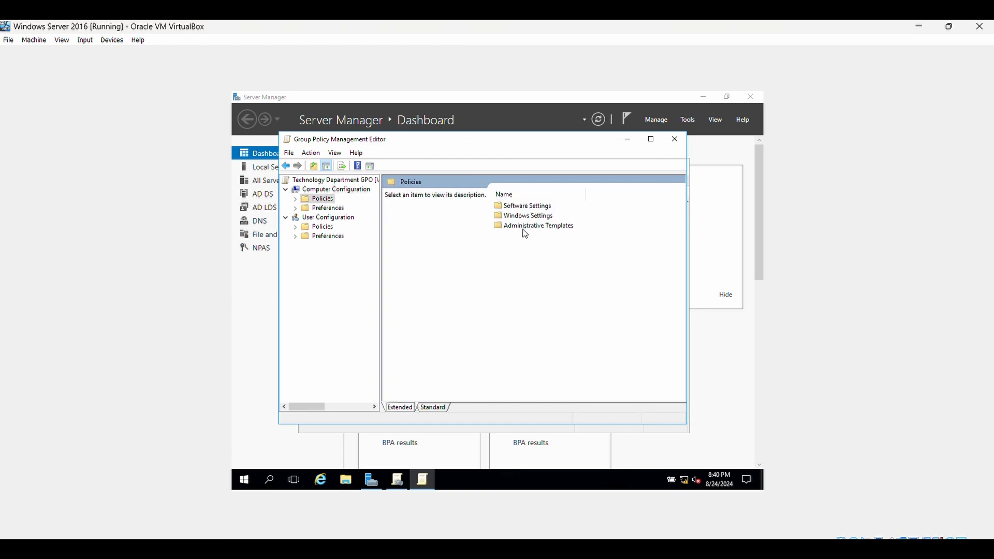
{"action": "double_click", "coordinate": [525, 227]}
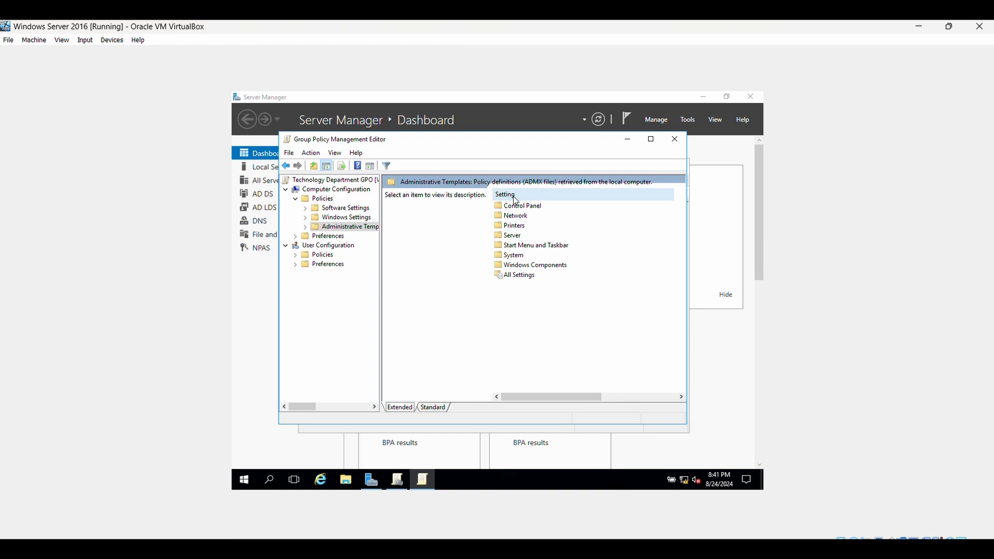
{"action": "double_click", "coordinate": [516, 257]}
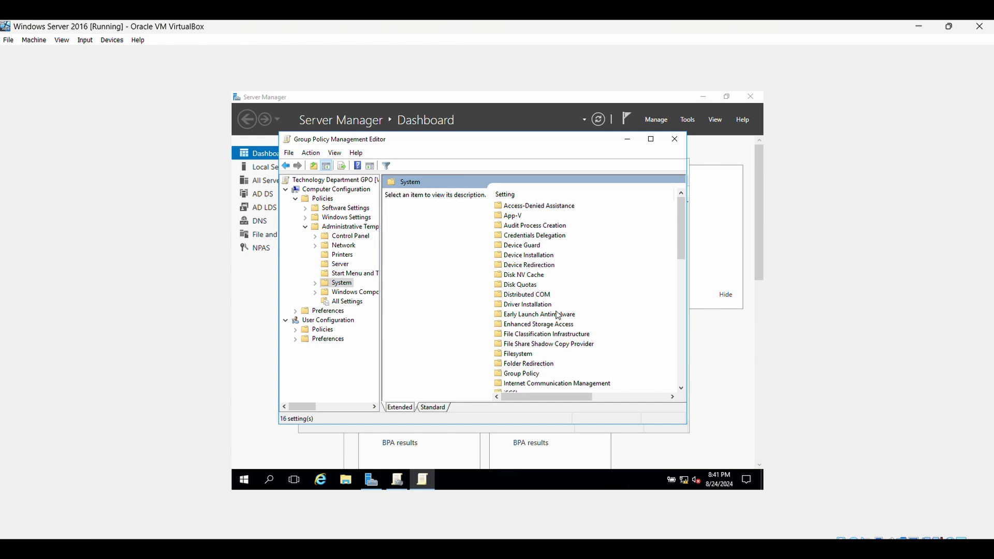
{"action": "left_click_drag", "start_coordinate": [679, 241], "coordinate": [688, 294]}
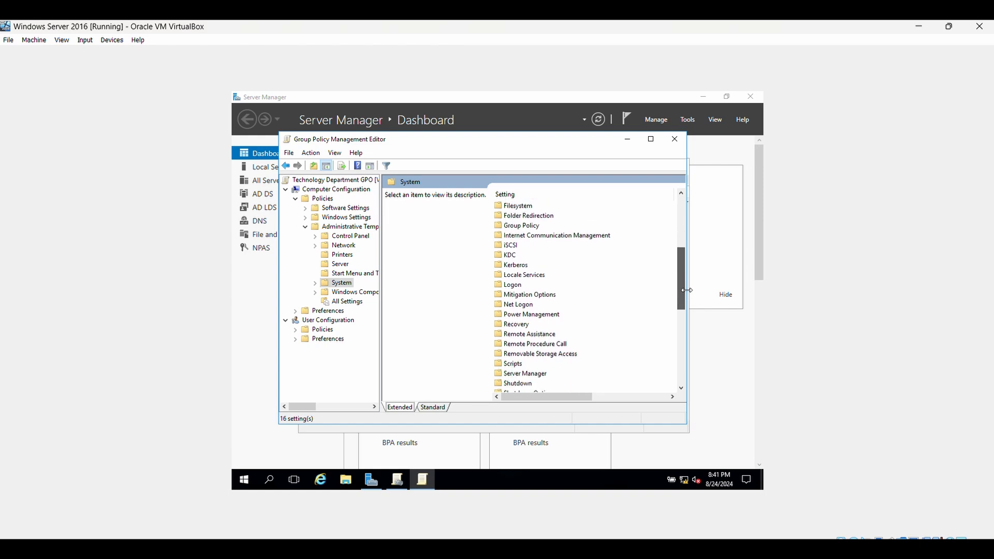
{"action": "double_click", "coordinate": [575, 358]}
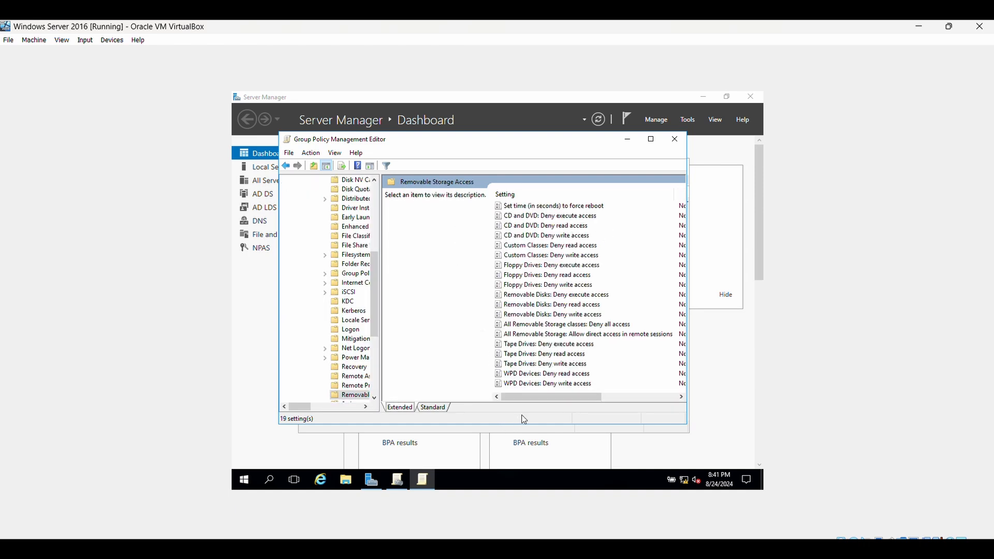
{"action": "left_click_drag", "start_coordinate": [539, 398], "coordinate": [518, 406]}
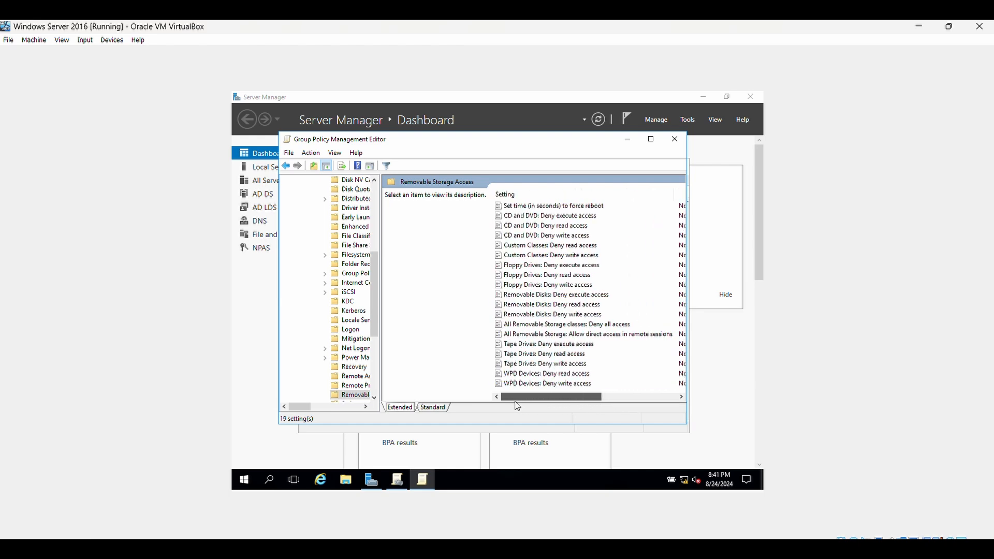
{"action": "scroll", "coordinate": [559, 296], "scroll_direction": "right", "scroll_amount": 5}
{"action": "scroll", "coordinate": [559, 297], "scroll_direction": "left", "scroll_amount": 5}
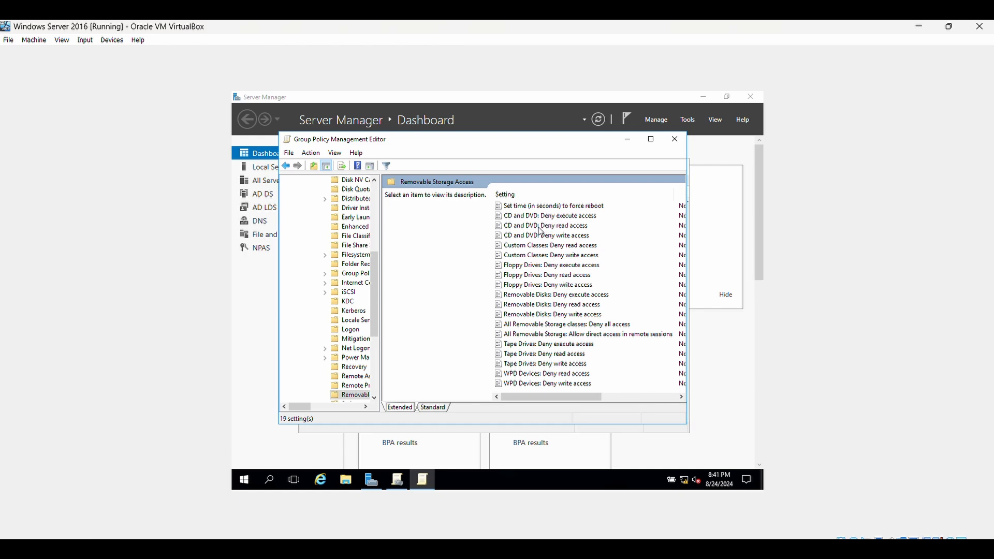
- Open the "All Removable Storage classes: Deny all access" policy setting and set it to Enabled
{"action": "left_click", "coordinate": [553, 326]}
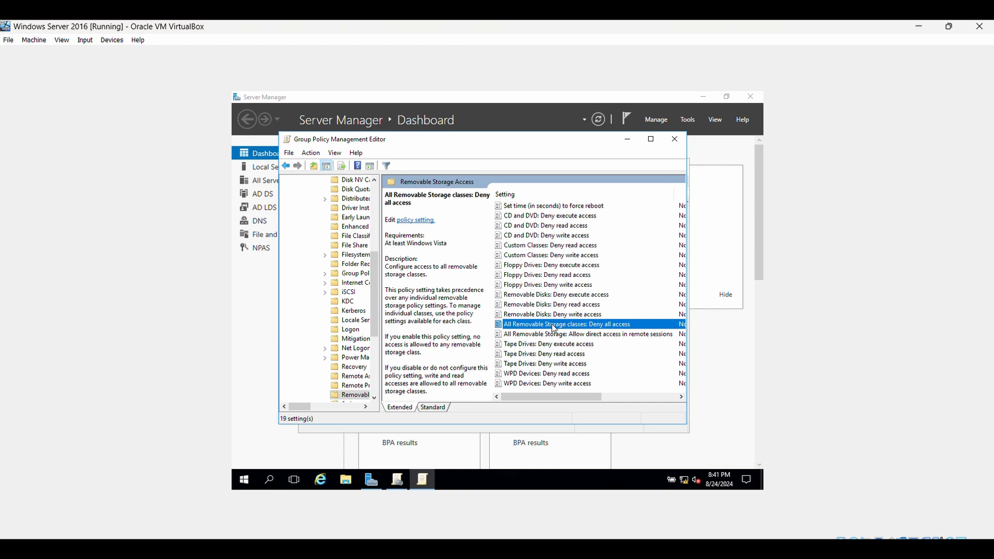
{"action": "double_click", "coordinate": [554, 328]}
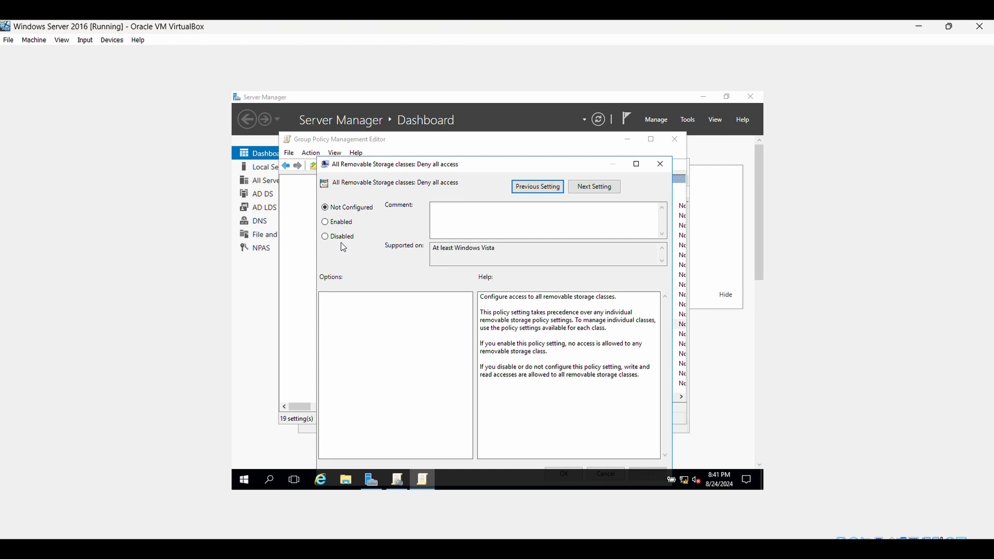
{"action": "left_click", "coordinate": [331, 223]}
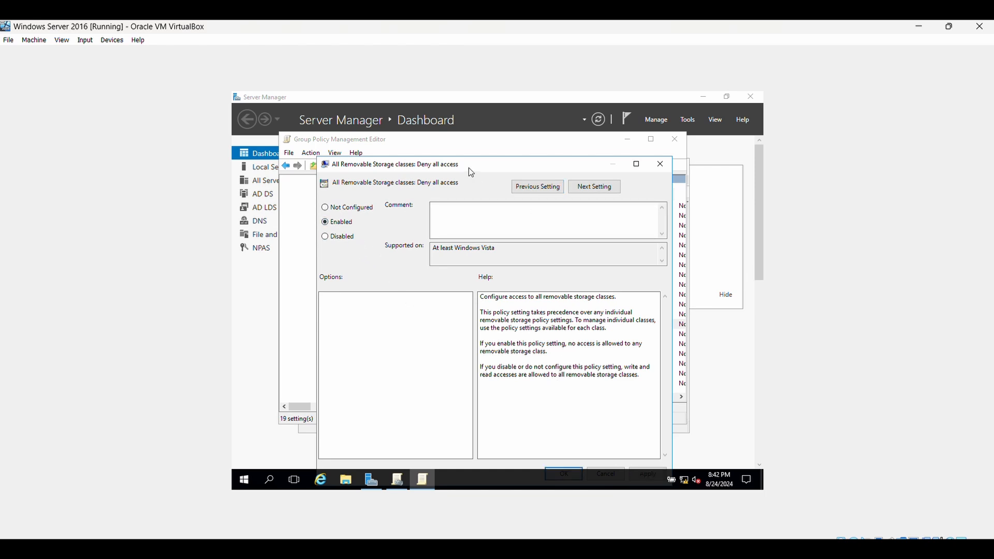
{"action": "left_click_drag", "start_coordinate": [468, 167], "coordinate": [449, 140]}
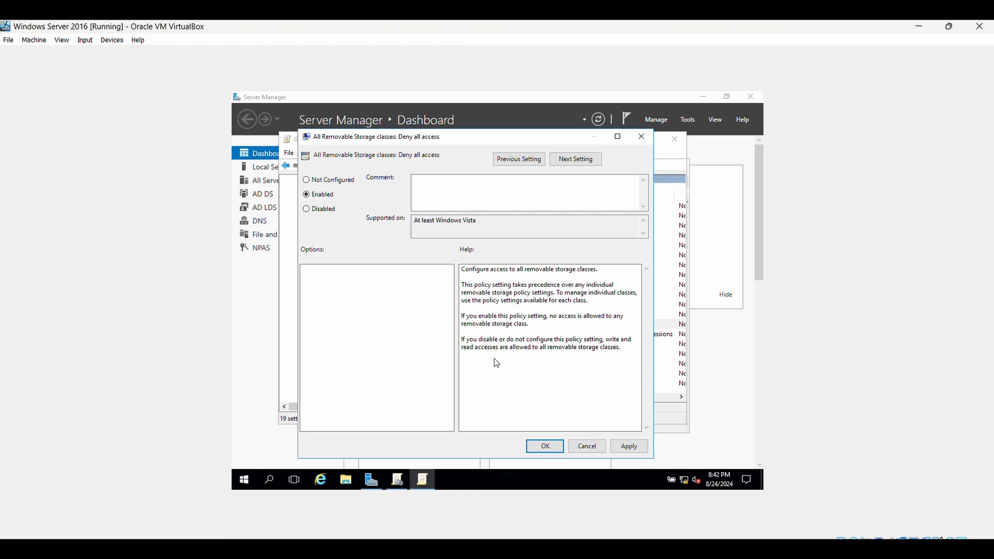
- Add the comment "This policies does not allow access to removable Access Devices" to the policy setting and apply it
{"action": "left_click", "coordinate": [442, 187]}
{"action": "type", "text": "This policies"}
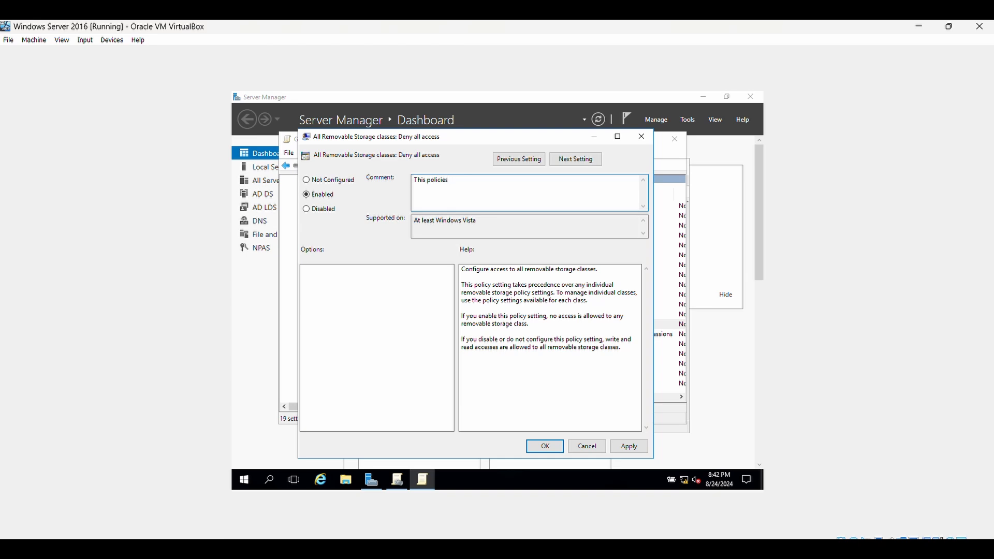
{"action": "type", "text": " does not a"}
{"action": "type", "text": "llo"}
{"action": "type", "text": "w st"}
{"action": "type", "text": "orage"}
{"action": "key", "text": "BackSpace"}
{"action": "key", "text": "BackSpace"}
{"action": "key", "text": "BackSpace"}
{"action": "key", "text": "BackSpace"}
{"action": "key", "text": "BackSpace"}
{"action": "type", "text": "ccess to removable"}
{"action": "key", "text": "XF86AudioLowerVolume"}
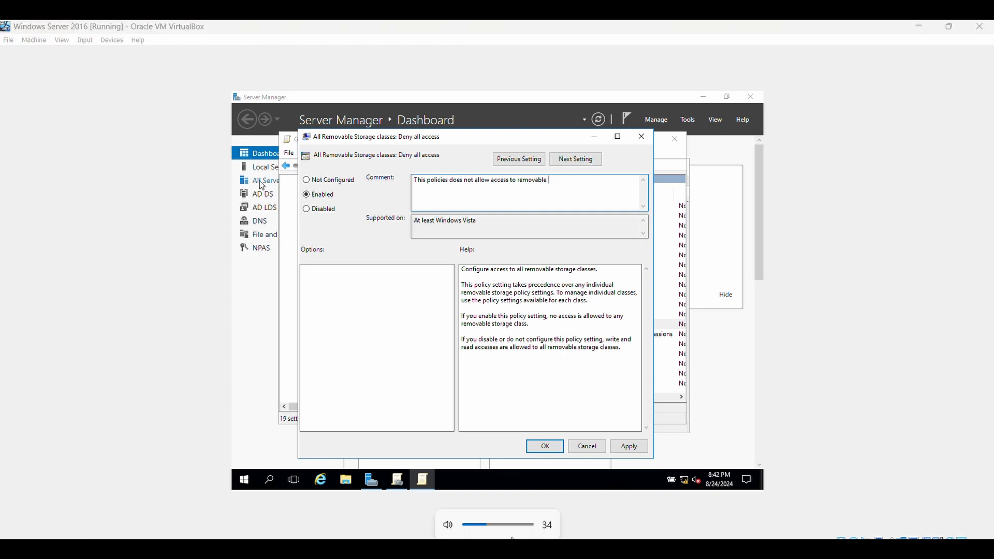
{"action": "key", "text": "XF86AudioLowerVolume"}
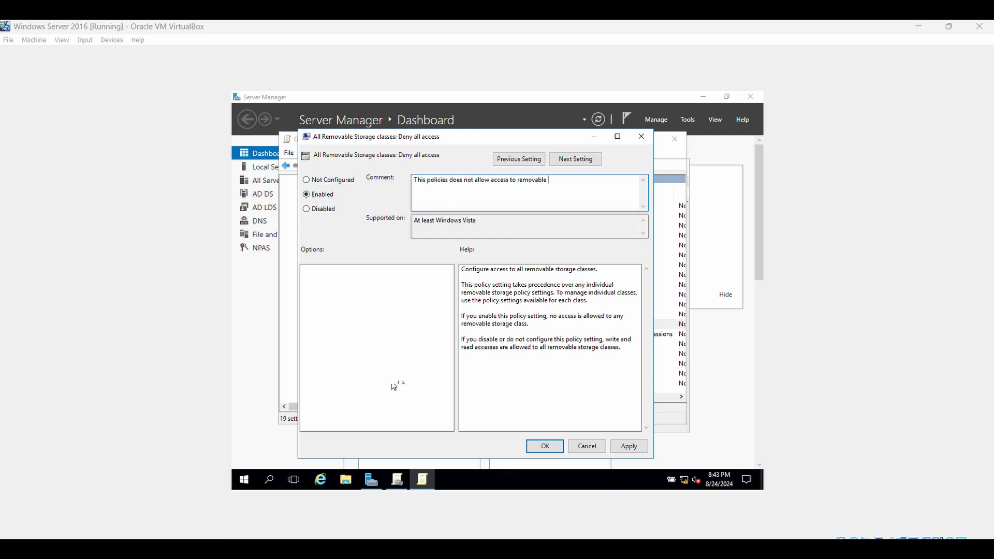
{"action": "left_click", "coordinate": [582, 186]}
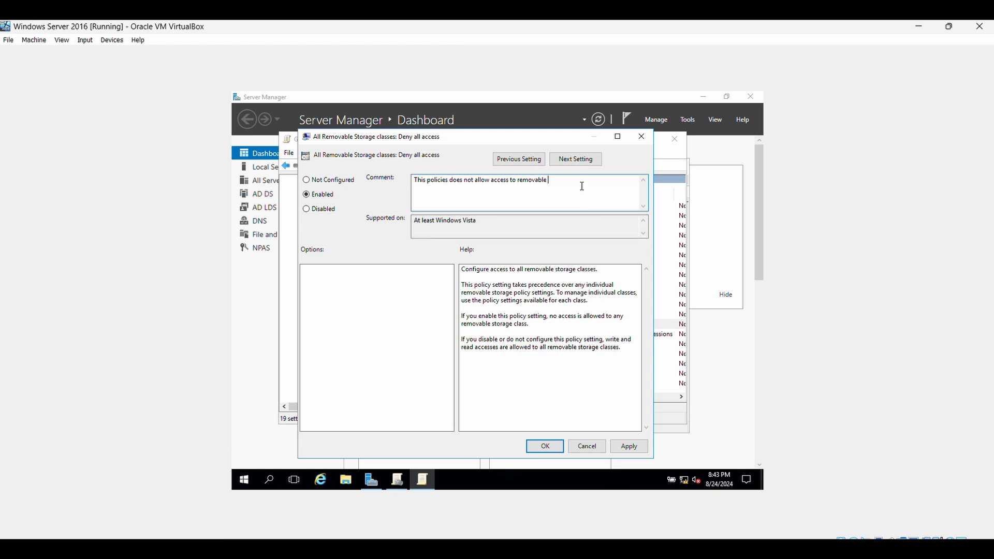
{"action": "type", "text": "Access Devices"}
{"action": "left_click", "coordinate": [636, 445]}
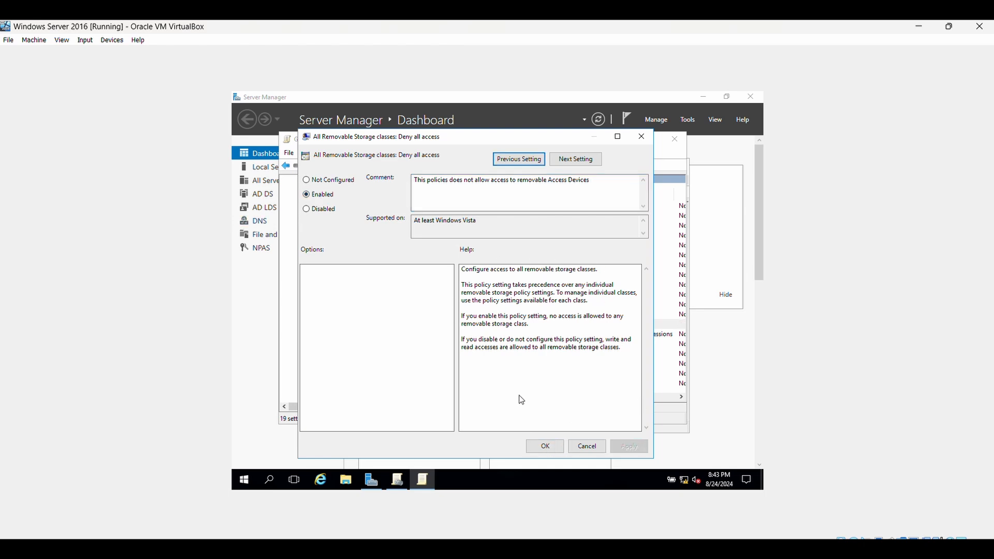
{"action": "left_click", "coordinate": [546, 446]}
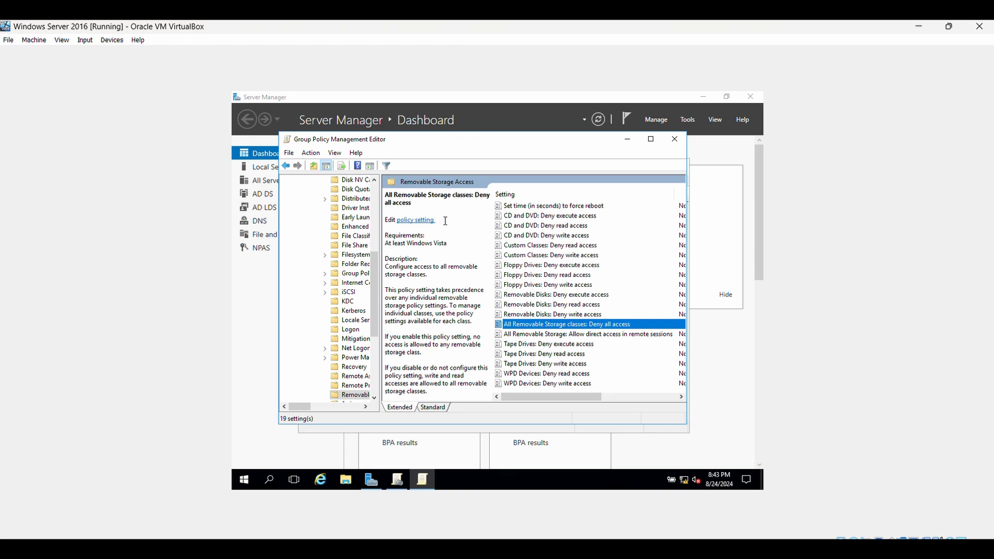
- Close the policy editor and the Group Policy Management console
{"action": "left_click", "coordinate": [675, 141]}
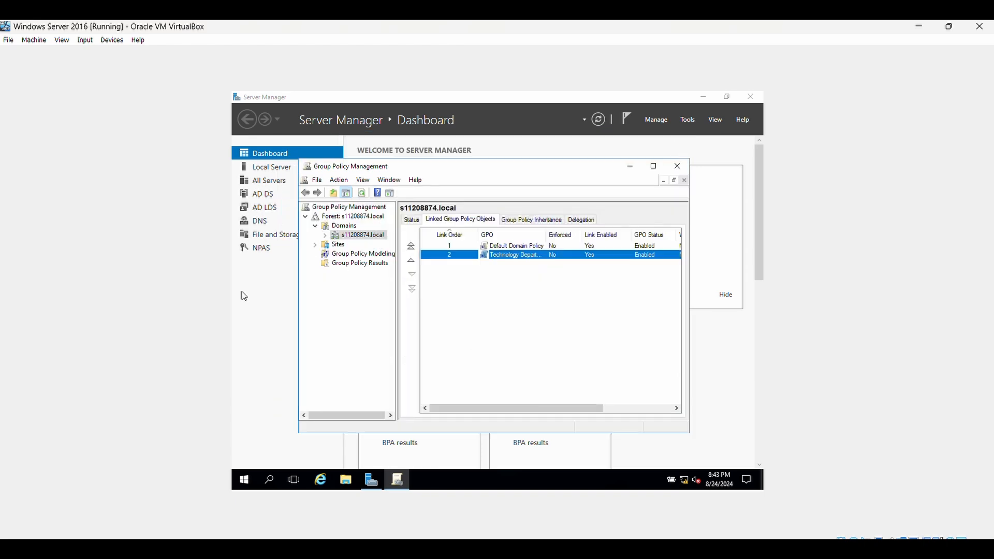
{"action": "left_click", "coordinate": [512, 275]}
{"action": "left_click", "coordinate": [677, 165]}
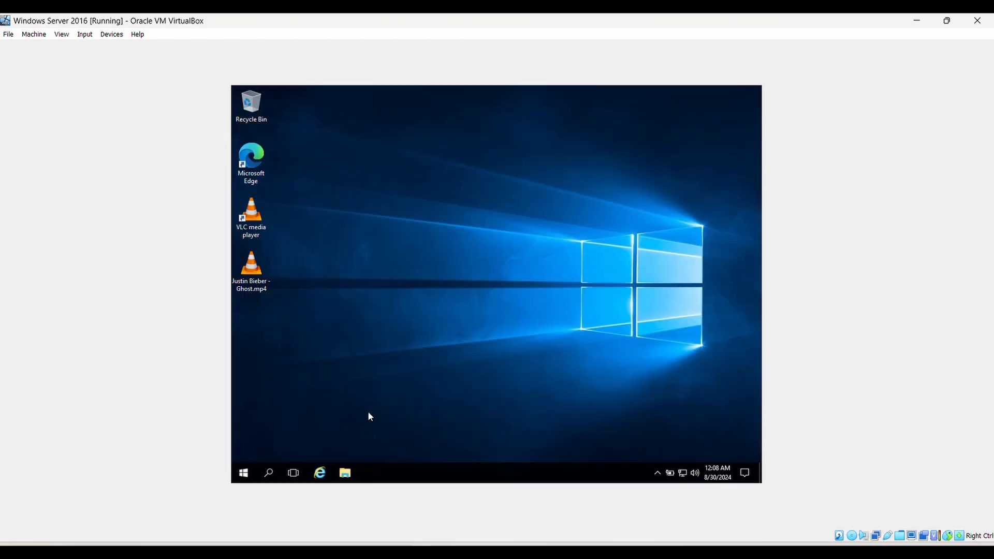
- Test access to Removable Disk (E:) in File Explorer, then close the File Explorer windows
{"action": "left_click", "coordinate": [345, 474]}
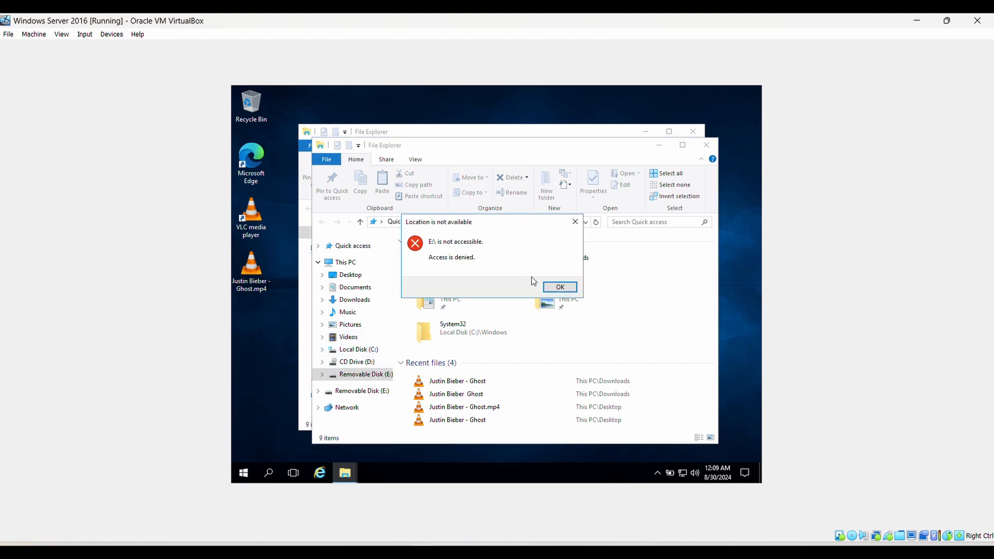
{"action": "left_click", "coordinate": [548, 291]}
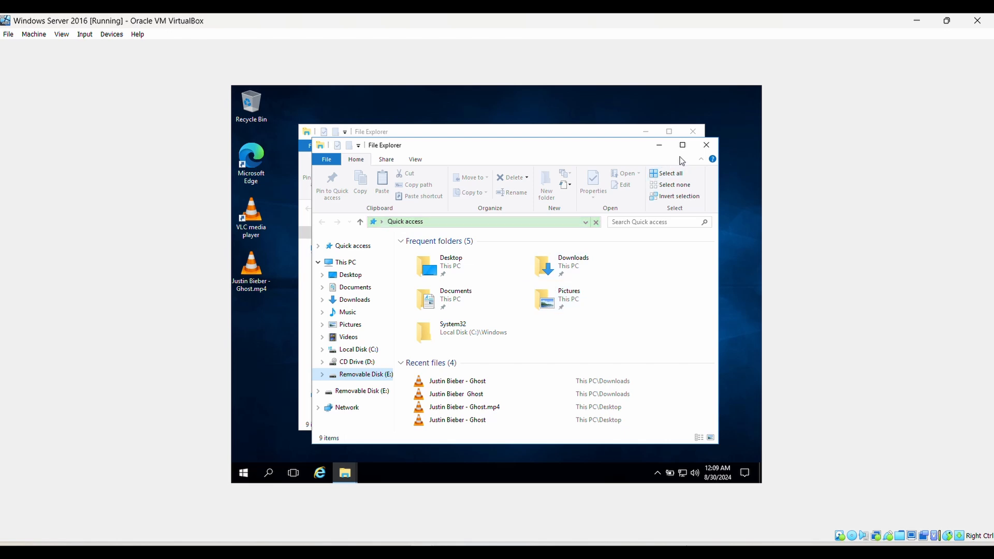
{"action": "left_click", "coordinate": [706, 145]}
{"action": "left_click", "coordinate": [693, 131]}
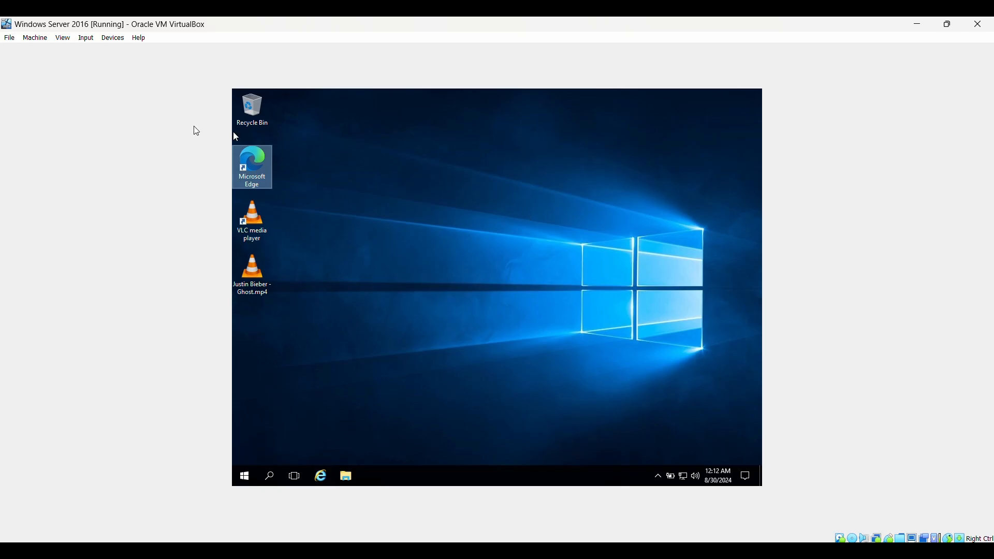
{"action": "double_click", "coordinate": [257, 162]}
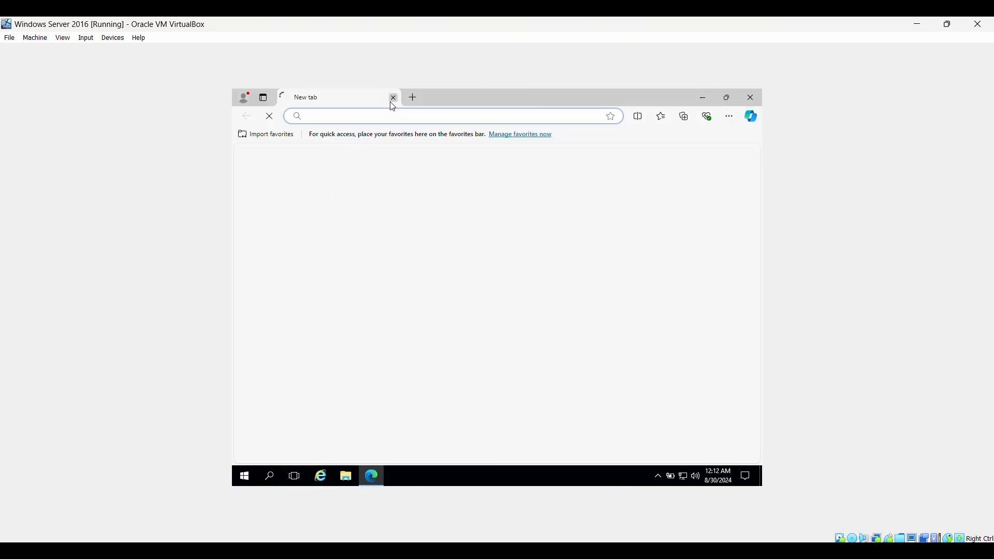
{"action": "left_click", "coordinate": [379, 116]}
{"action": "type", "text": "w"}
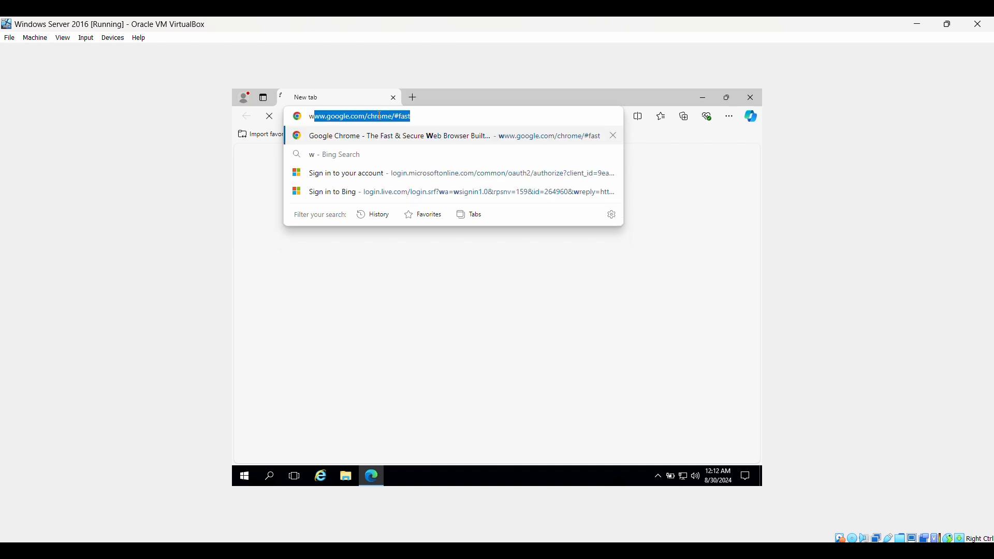
{"action": "type", "text": "ww.cisco.com"}
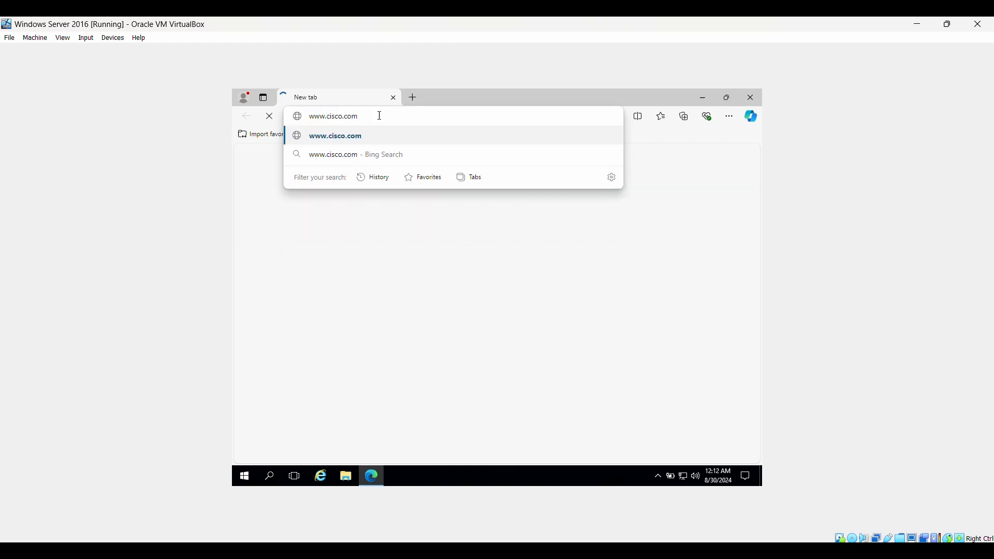
{"action": "key", "text": "Return"}
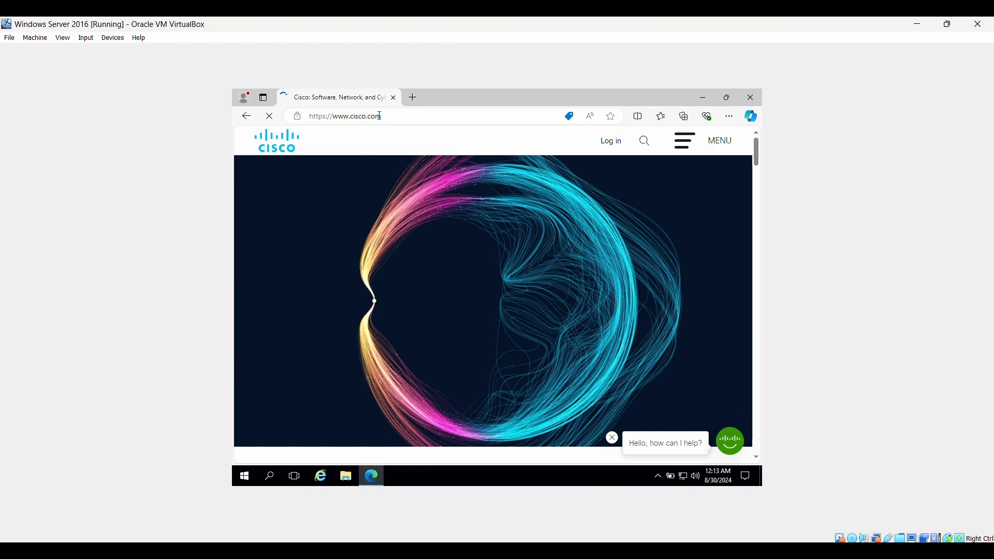
{"action": "scroll", "coordinate": [405, 210], "scroll_direction": "down", "scroll_amount": 10}
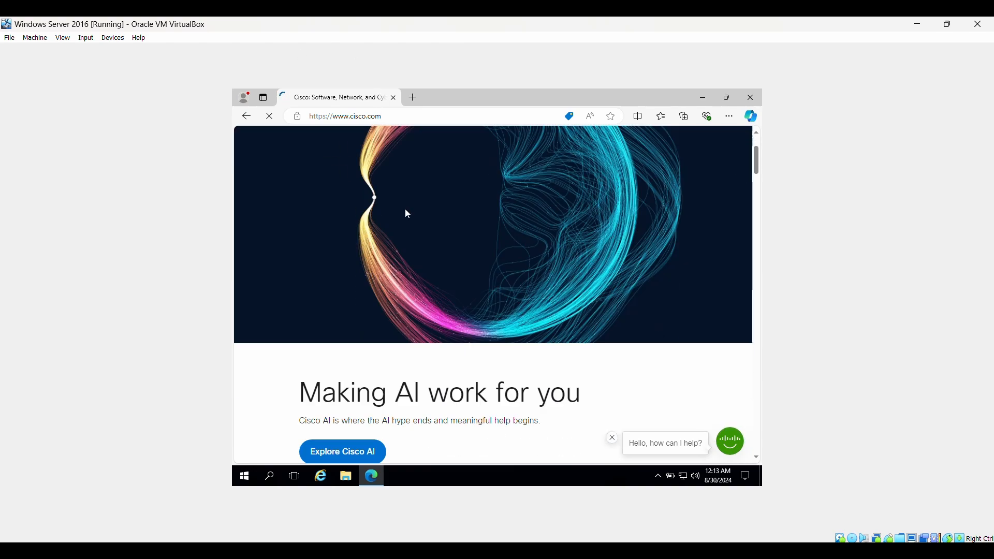
{"action": "scroll", "coordinate": [409, 213], "scroll_direction": "down", "scroll_amount": 15}
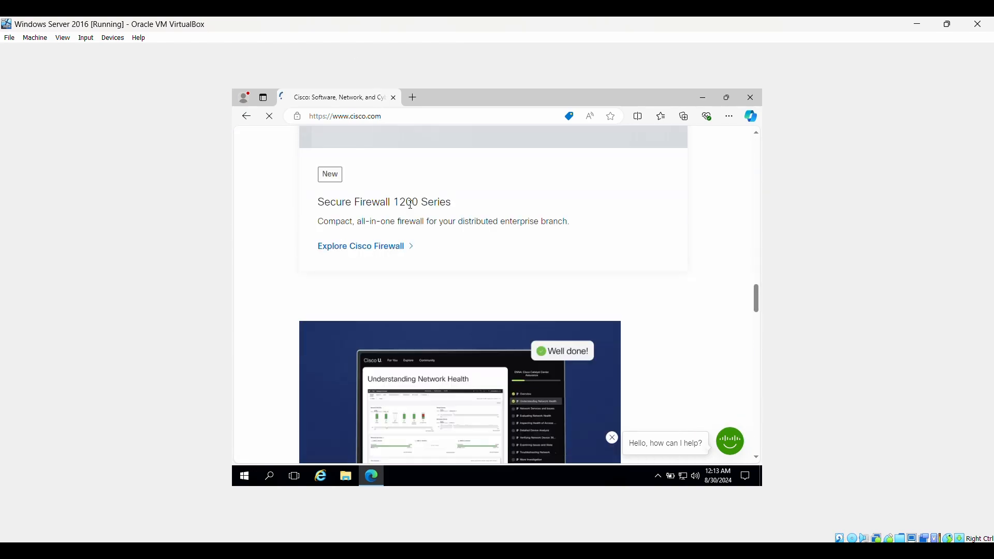
{"action": "scroll", "coordinate": [448, 199], "scroll_direction": "down", "scroll_amount": 5}
{"action": "scroll", "coordinate": [449, 200], "scroll_direction": "up", "scroll_amount": 15}
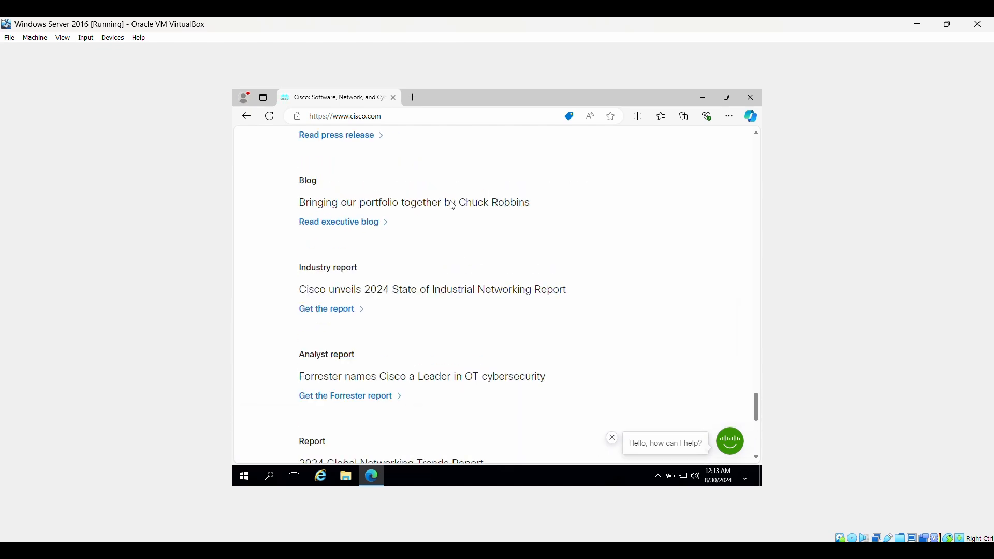
{"action": "scroll", "coordinate": [452, 206], "scroll_direction": "up", "scroll_amount": 10}
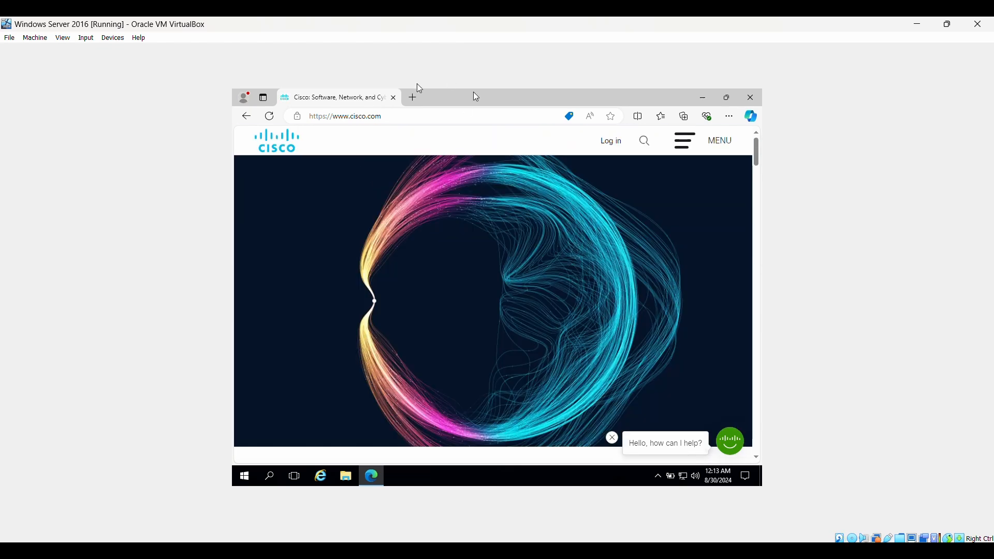
- Minimize the browser window and refresh the desktop
{"action": "left_click", "coordinate": [704, 98]}
{"action": "right_click", "coordinate": [545, 253]}
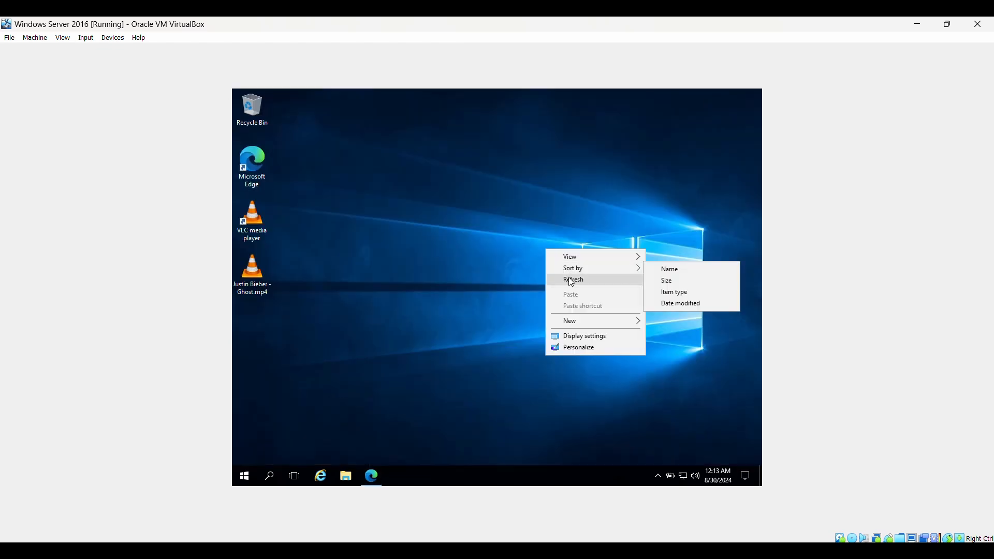
{"action": "left_click", "coordinate": [570, 278]}
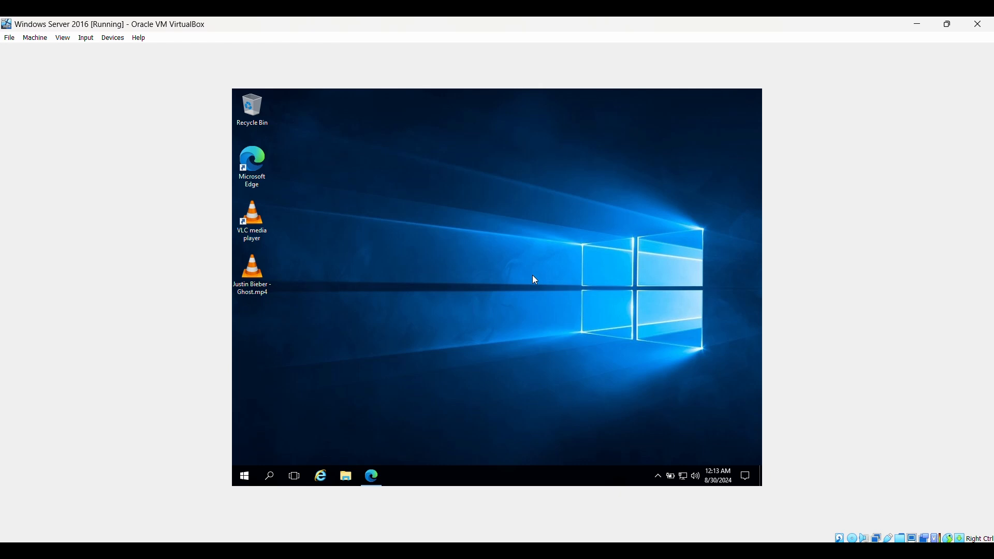
{"action": "right_click", "coordinate": [459, 278]}
{"action": "left_click", "coordinate": [498, 308]}
{"action": "right_click", "coordinate": [476, 248]}
{"action": "left_click", "coordinate": [500, 276]}
- Search for "server manager", open Server Manager and maximize its window
{"action": "left_click", "coordinate": [247, 477]}
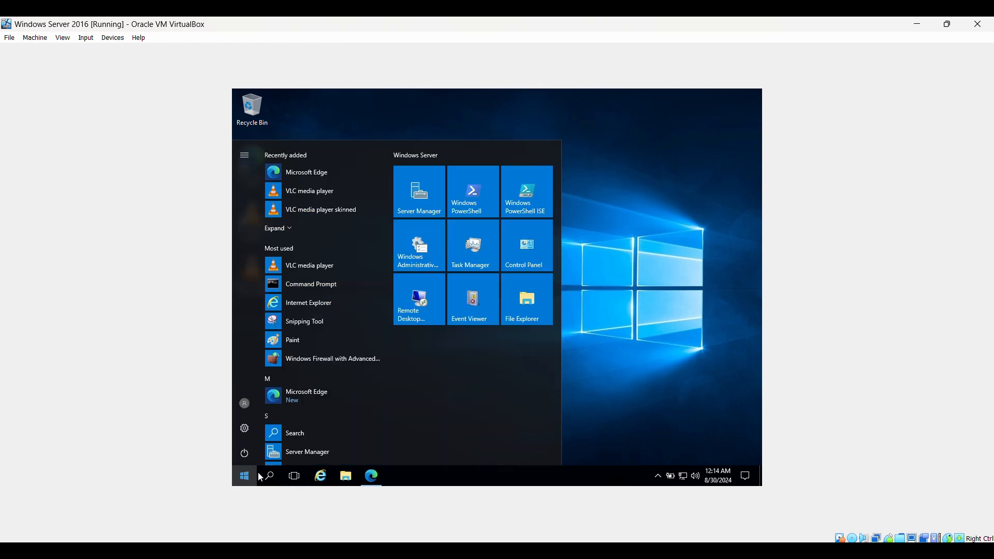
{"action": "left_click", "coordinate": [268, 475]}
{"action": "type", "text": "seber"}
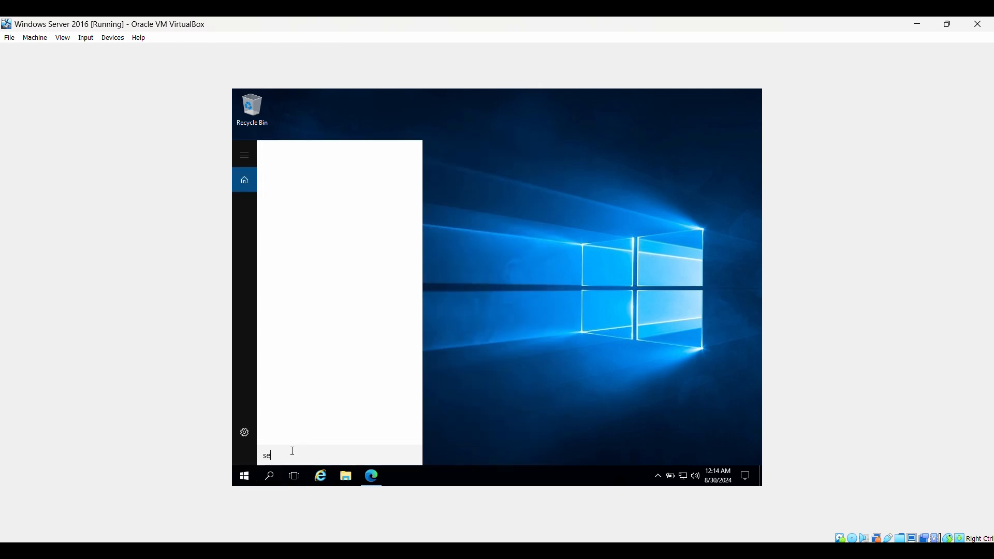
{"action": "key", "text": "BackSpace"}
{"action": "key", "text": "BackSpace"}
{"action": "key", "text": "BackSpace"}
{"action": "key", "text": "BackSpace"}
{"action": "type", "text": "er"}
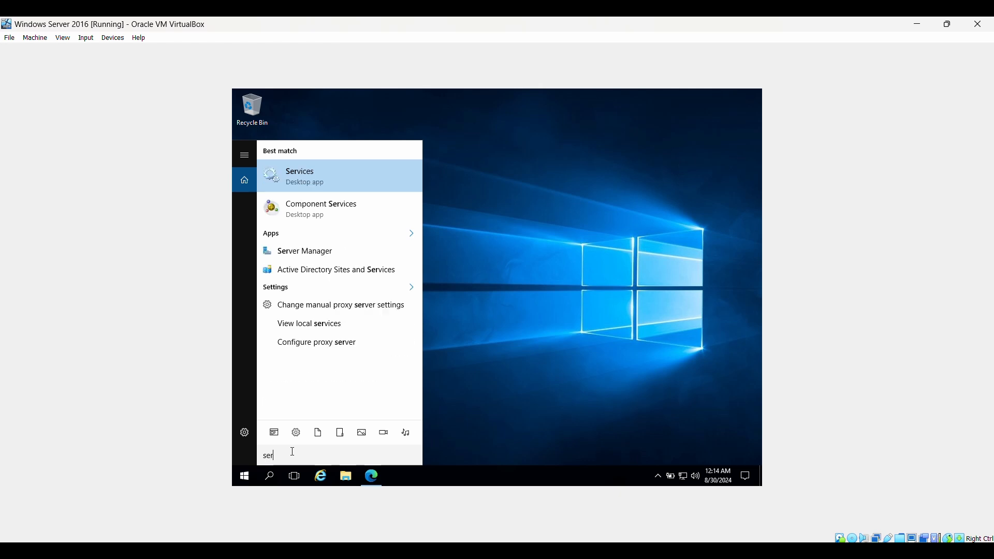
{"action": "type", "text": "ver manager"}
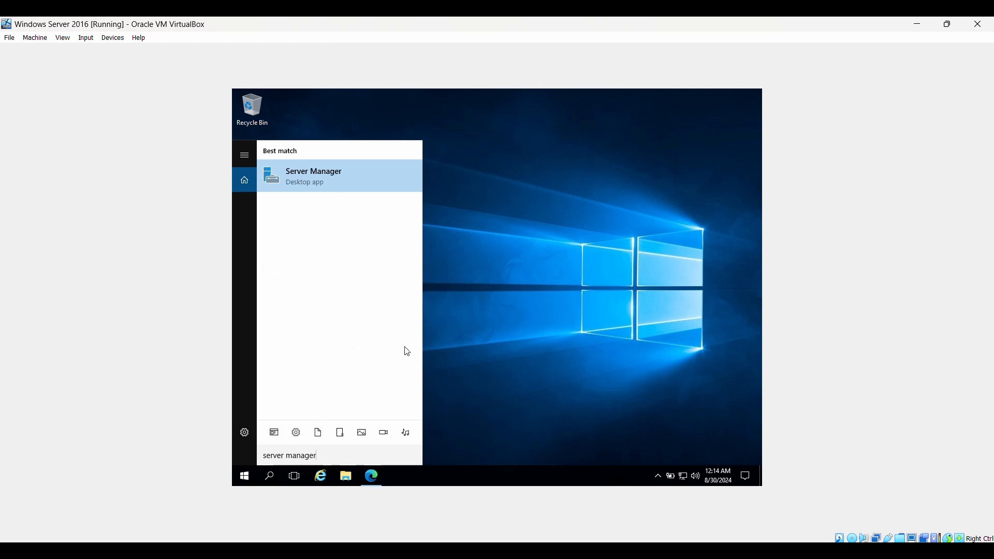
{"action": "key", "text": "Return"}
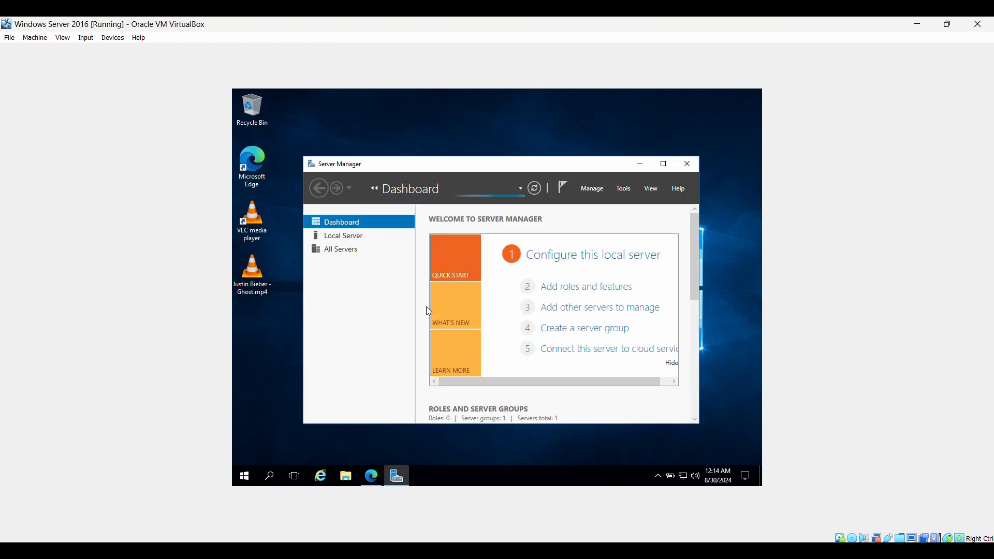
{"action": "left_click", "coordinate": [656, 164]}
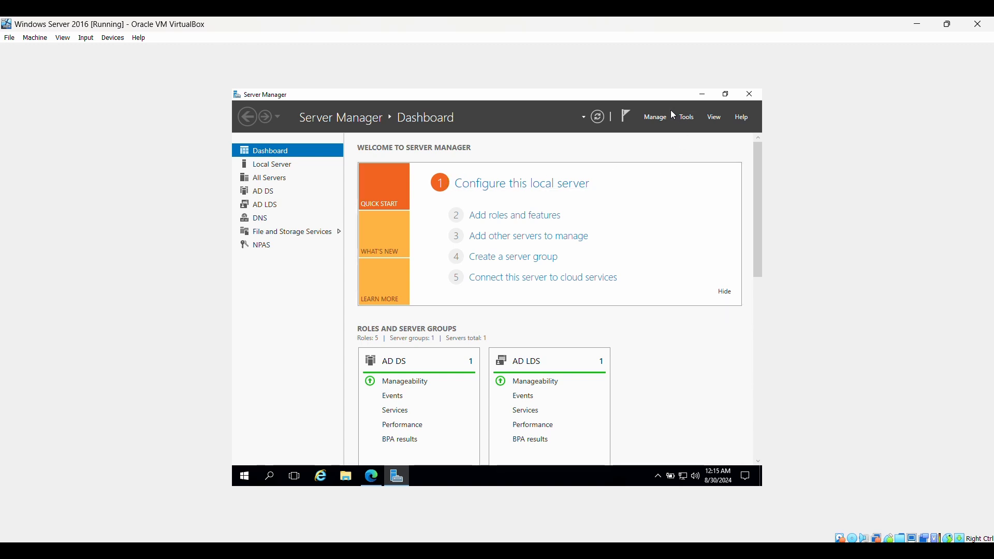
- Open the Group Policy Management console and select the Technology Department GPO under the domain
{"action": "left_click", "coordinate": [684, 119]}
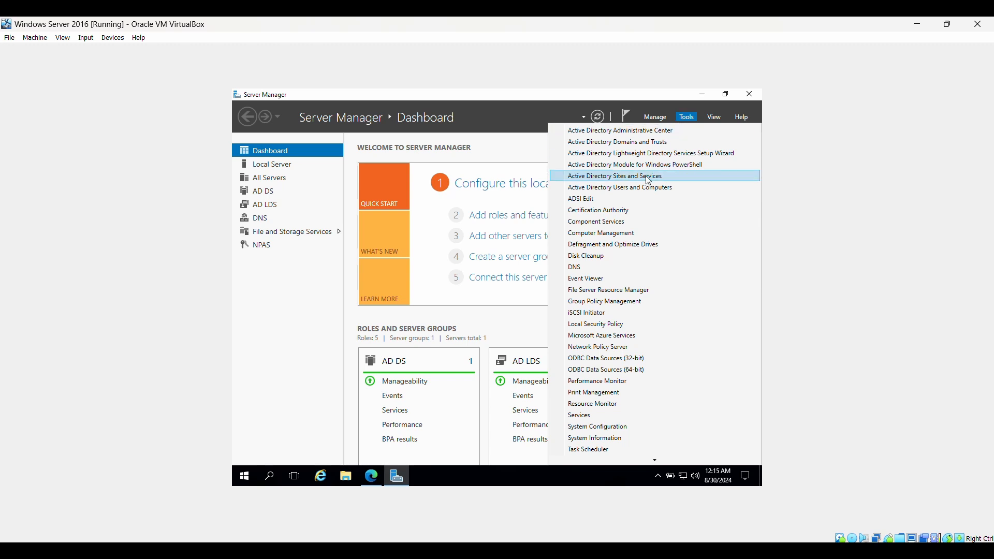
{"action": "left_click", "coordinate": [620, 310]}
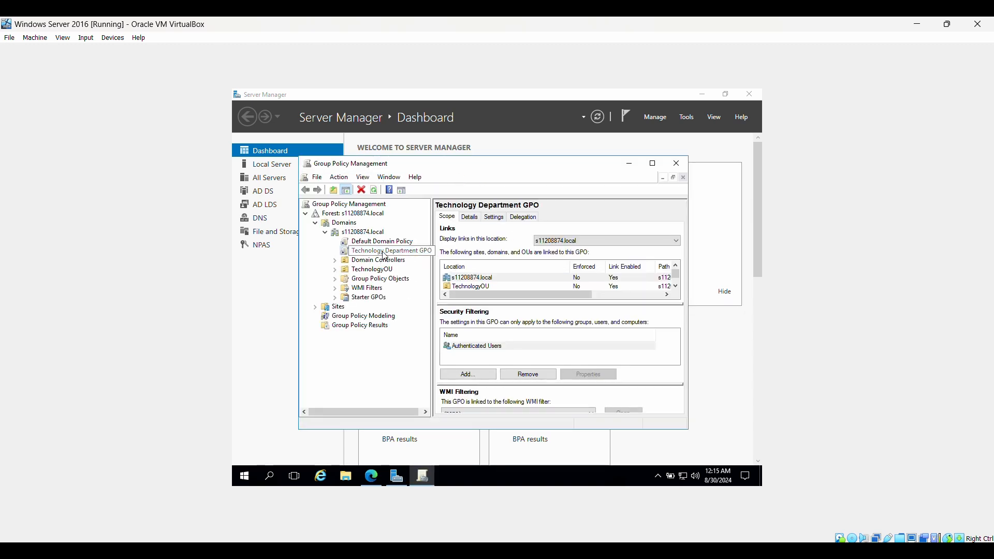
{"action": "left_click", "coordinate": [383, 251]}
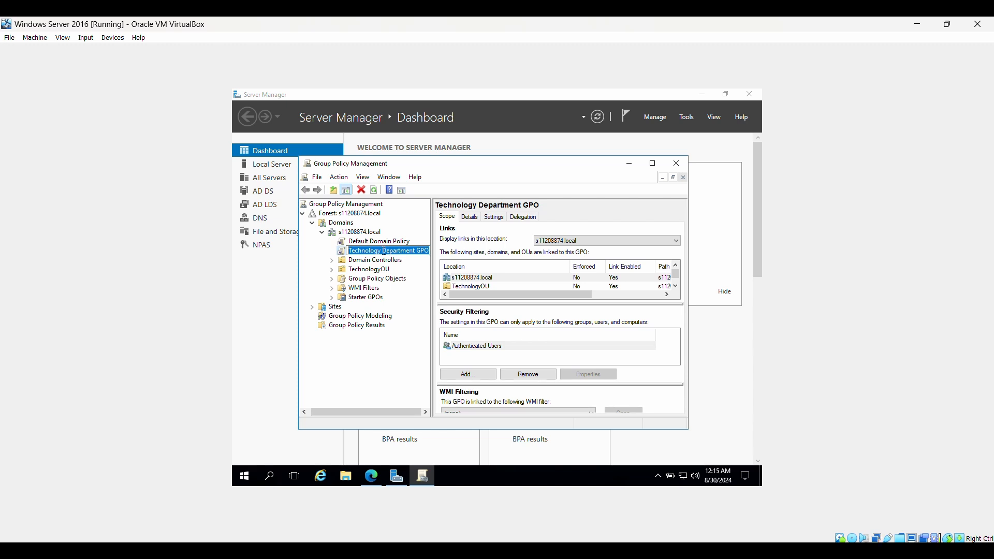
{"action": "left_click", "coordinate": [320, 263]}
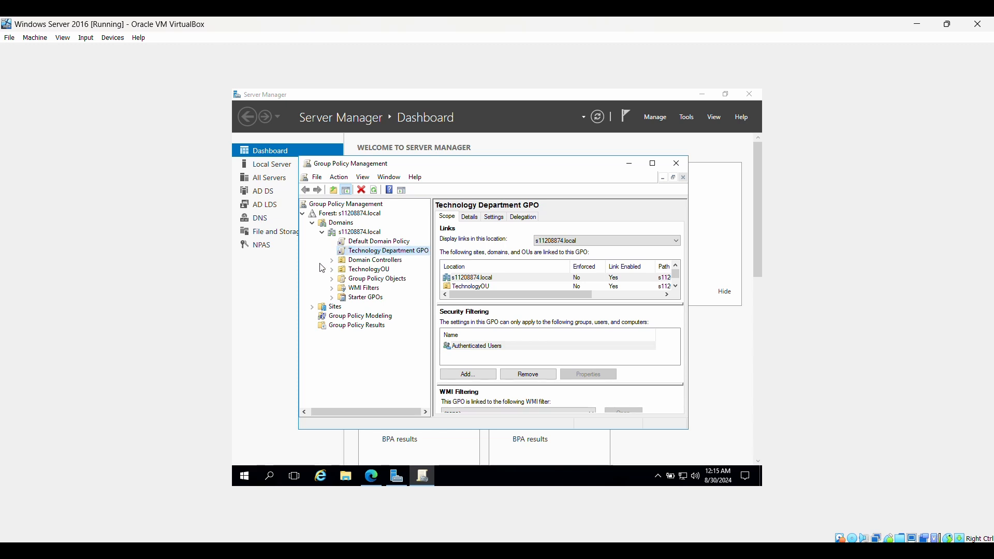
- Create a new GPO named "Block Cisco Block" linked to TechnologyOU
{"action": "right_click", "coordinate": [365, 270]}
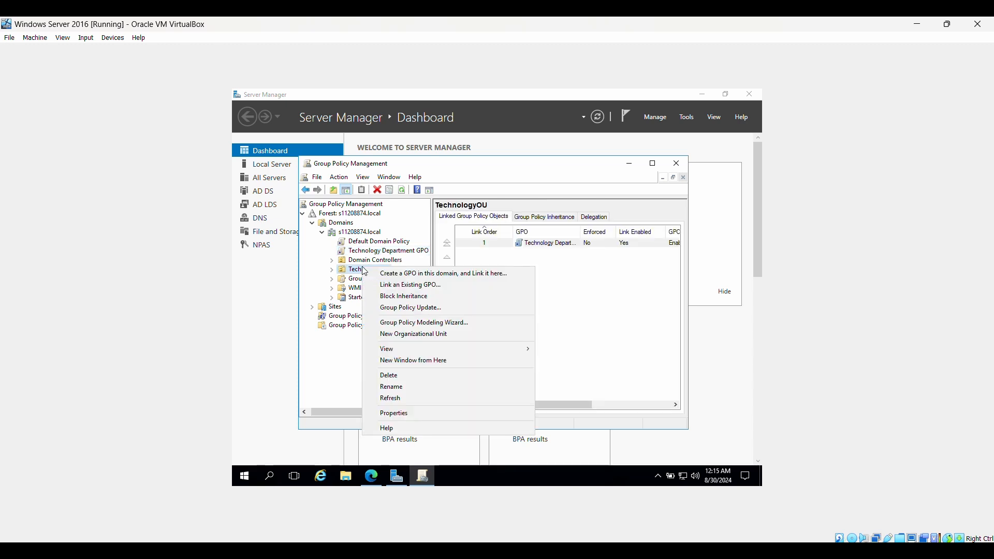
{"action": "left_click", "coordinate": [378, 275]}
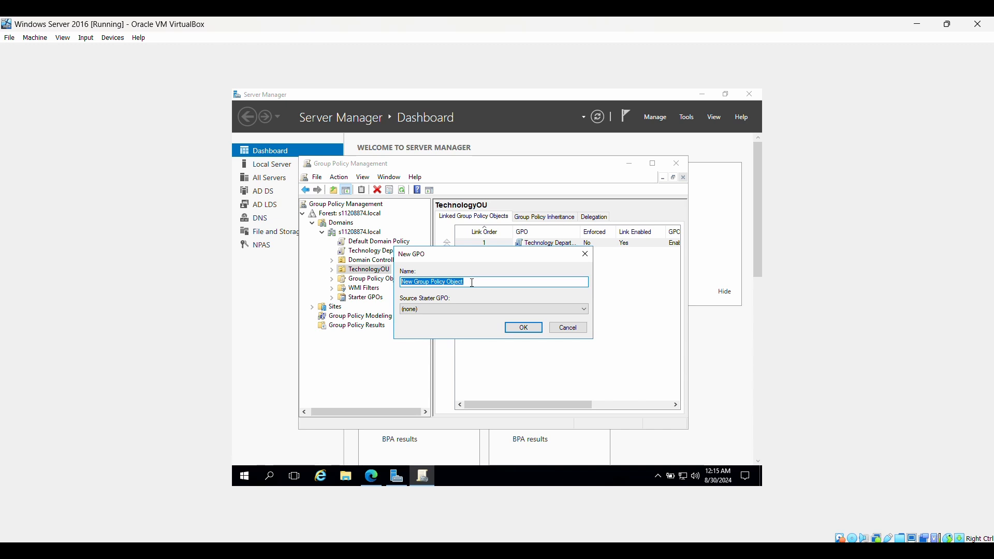
{"action": "key", "text": "BackSpace"}
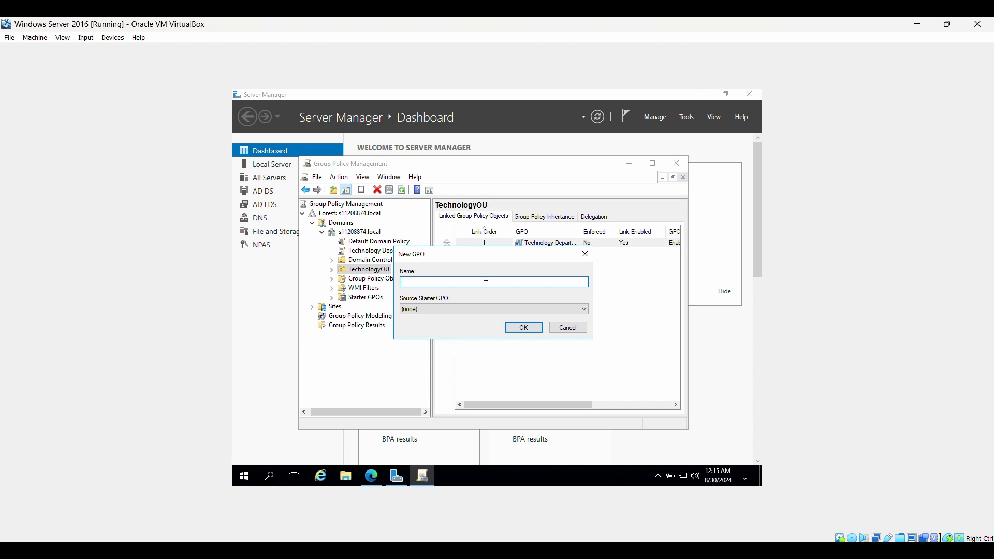
{"action": "type", "text": "Block Cisco Block"}
{"action": "left_click", "coordinate": [517, 328]}
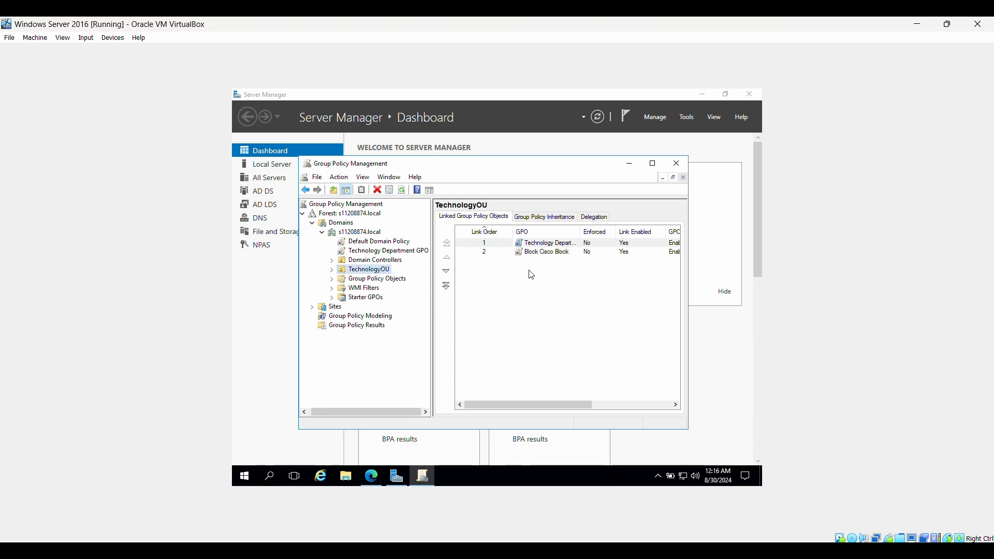
- Open the Block Cisco Block GPO linked to TechnologyOU for editing
{"action": "left_click", "coordinate": [542, 258]}
{"action": "right_click", "coordinate": [541, 258]}
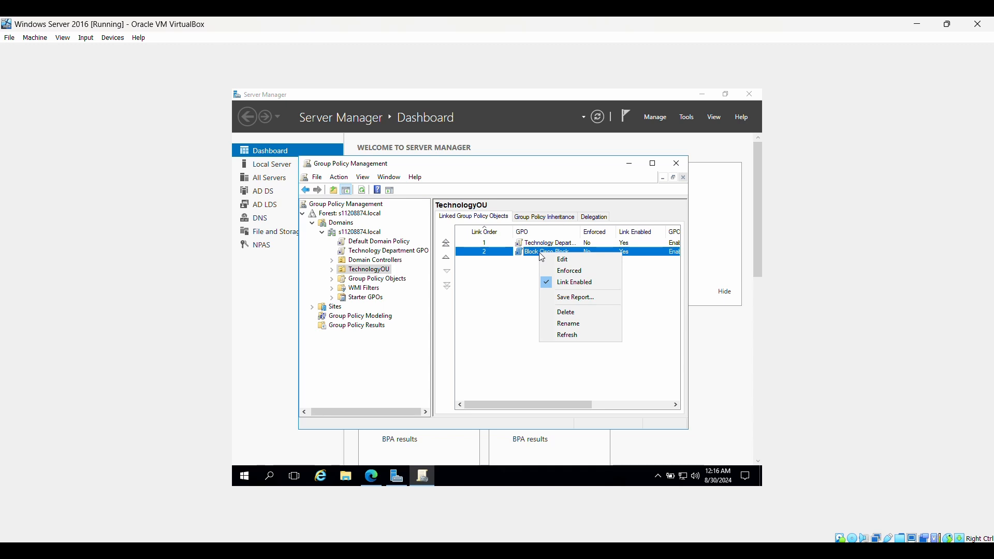
{"action": "left_click", "coordinate": [555, 260]}
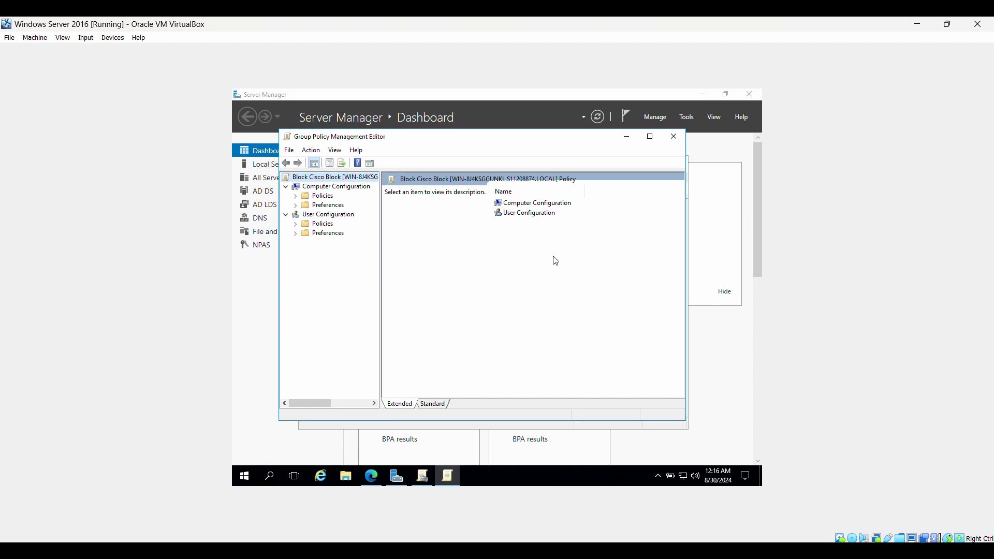
- Go to Windows Firewall with Advanced Security in the computer policies' Windows security settings and widen the policy tree
{"action": "double_click", "coordinate": [532, 208]}
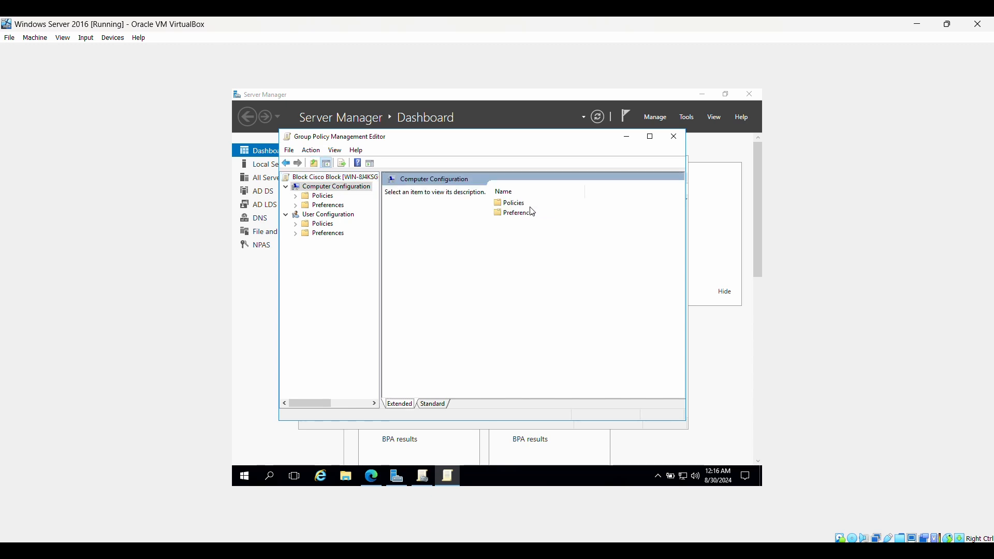
{"action": "double_click", "coordinate": [530, 206]}
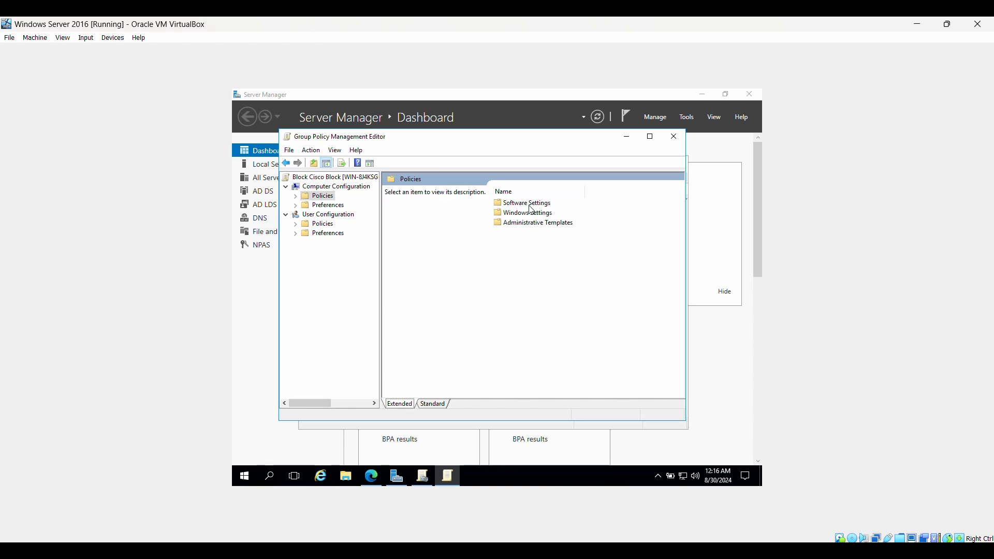
{"action": "double_click", "coordinate": [528, 214]}
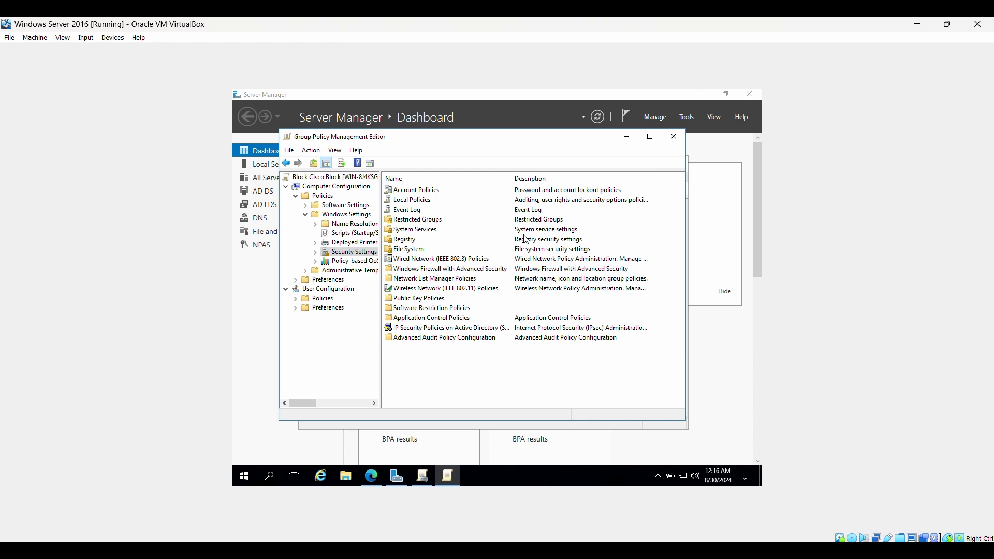
{"action": "double_click", "coordinate": [436, 269]}
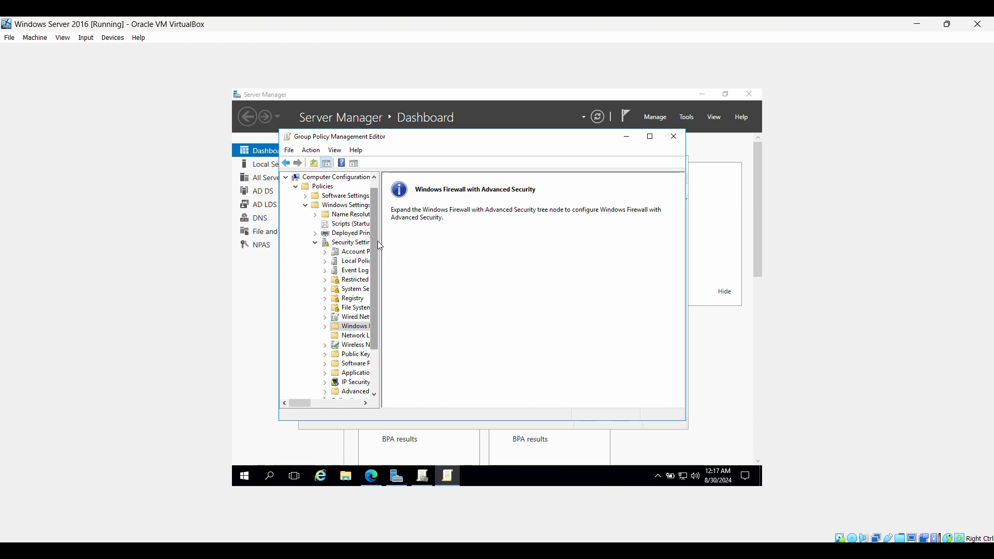
{"action": "left_click_drag", "start_coordinate": [380, 239], "coordinate": [423, 235]}
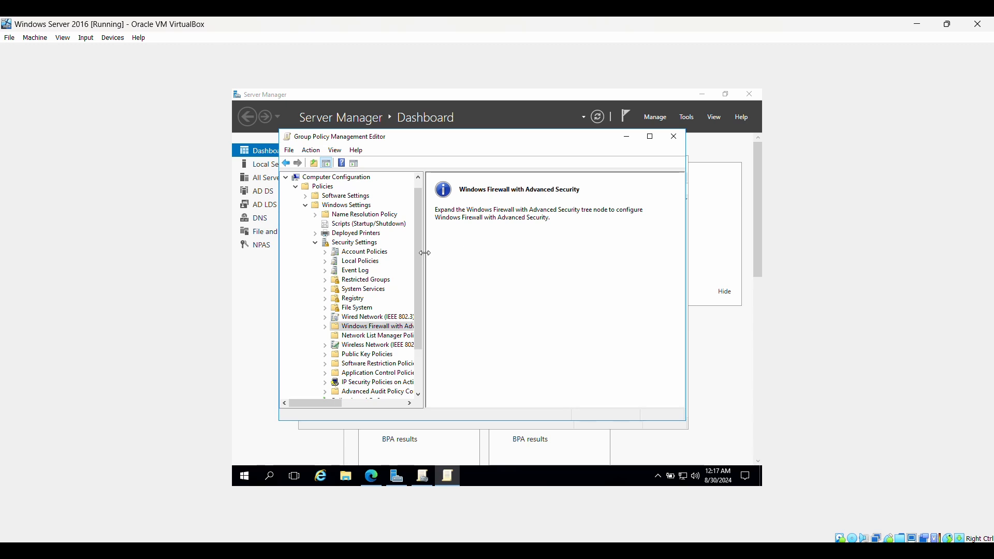
{"action": "left_click_drag", "start_coordinate": [425, 253], "coordinate": [516, 253]}
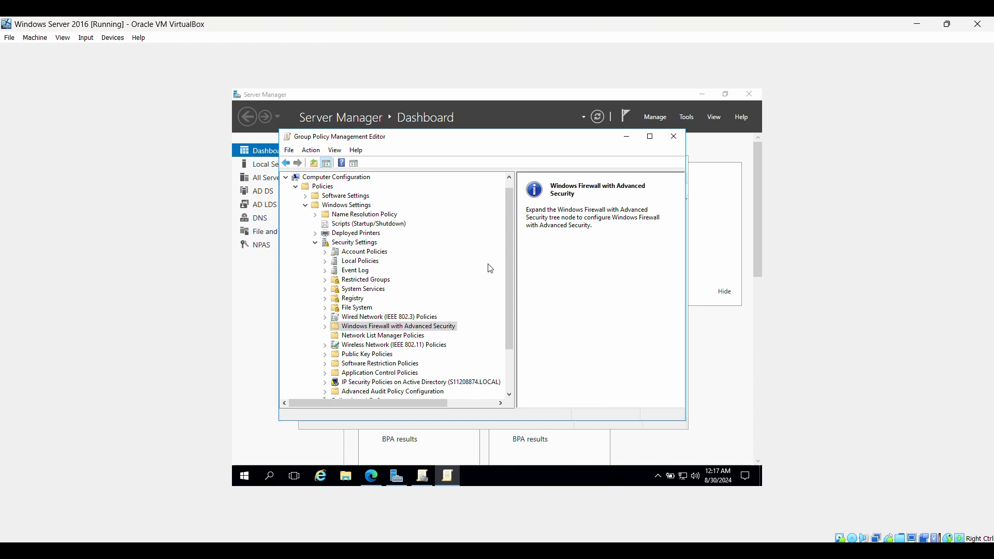
- Expand Windows Firewall with Advanced Security and open the GPO's Outbound Rules
{"action": "left_click", "coordinate": [325, 327]}
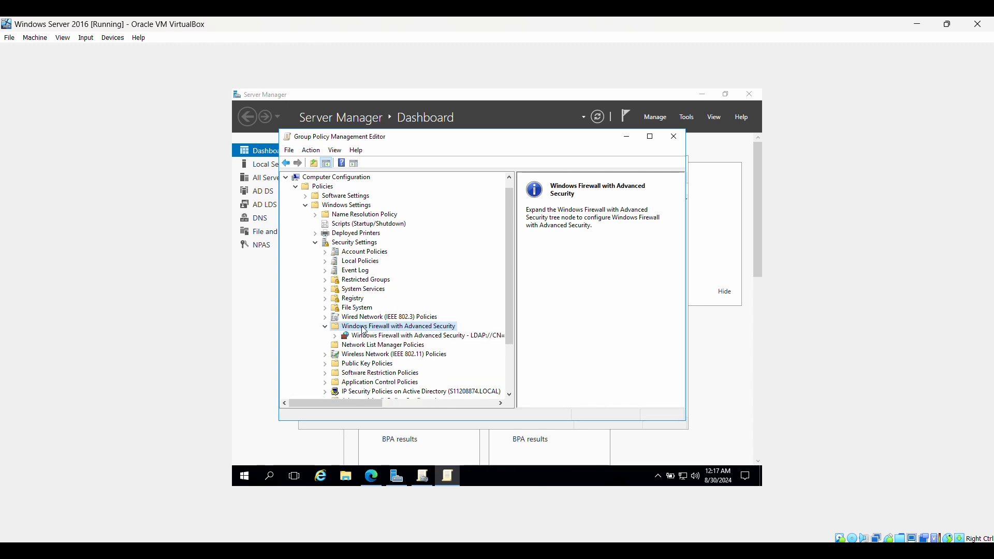
{"action": "left_click", "coordinate": [389, 336]}
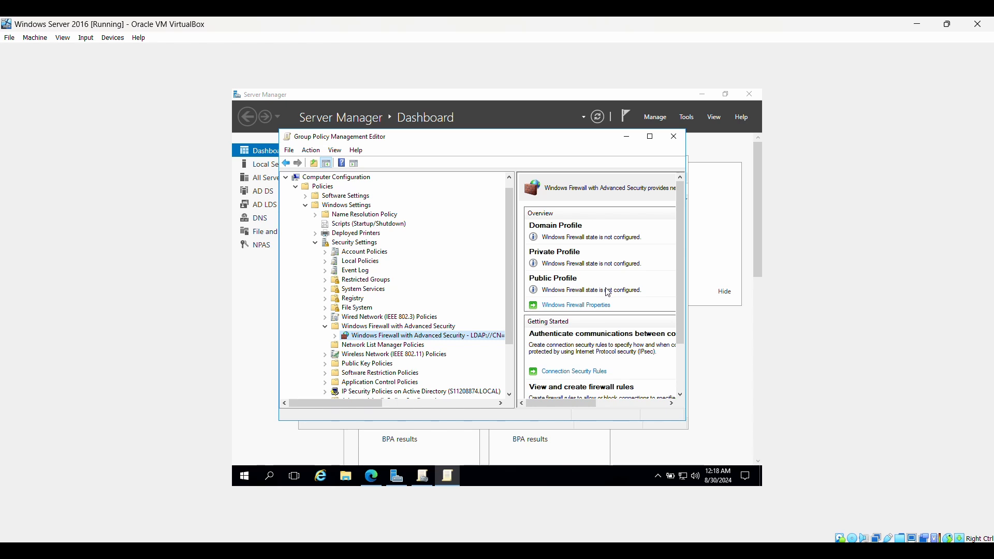
{"action": "scroll", "coordinate": [608, 293], "scroll_direction": "down", "scroll_amount": 2}
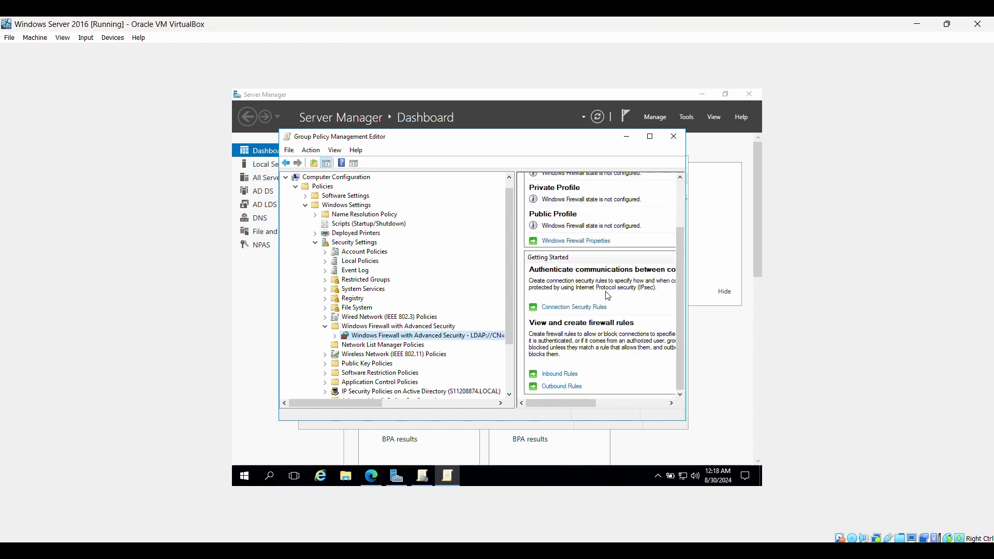
{"action": "left_click", "coordinate": [557, 388]}
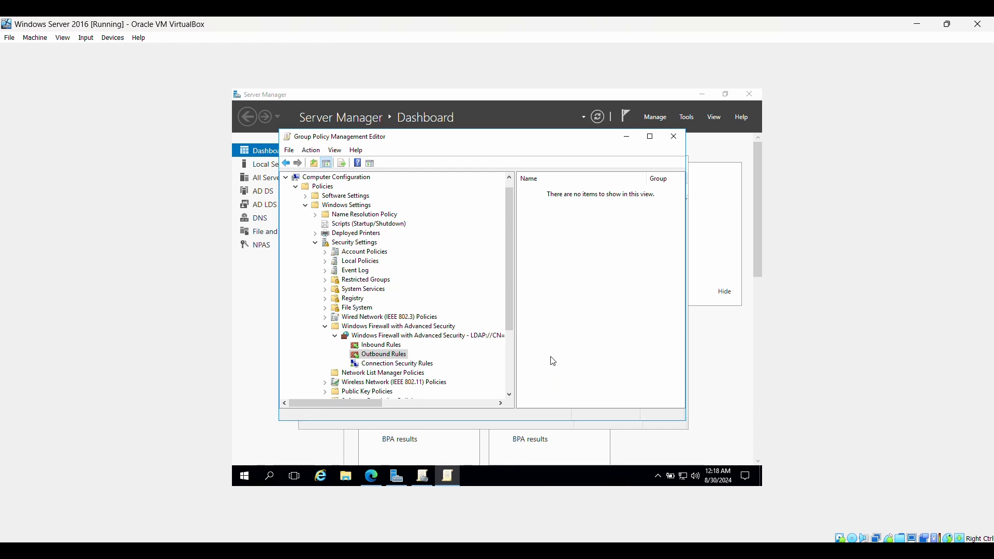
- Start a new outbound firewall rule with the Custom rule type and continue to the Program page
{"action": "right_click", "coordinate": [380, 359]}
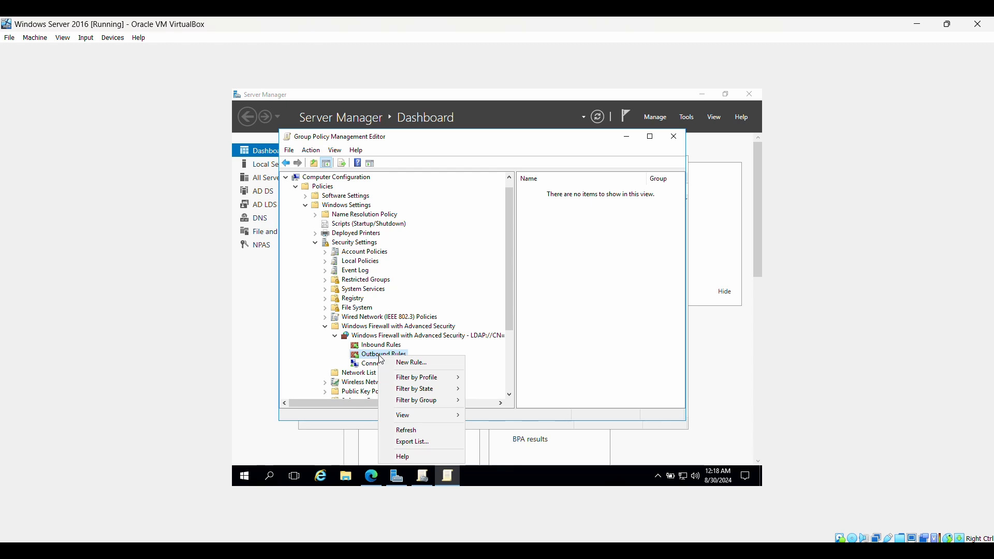
{"action": "left_click", "coordinate": [387, 362]}
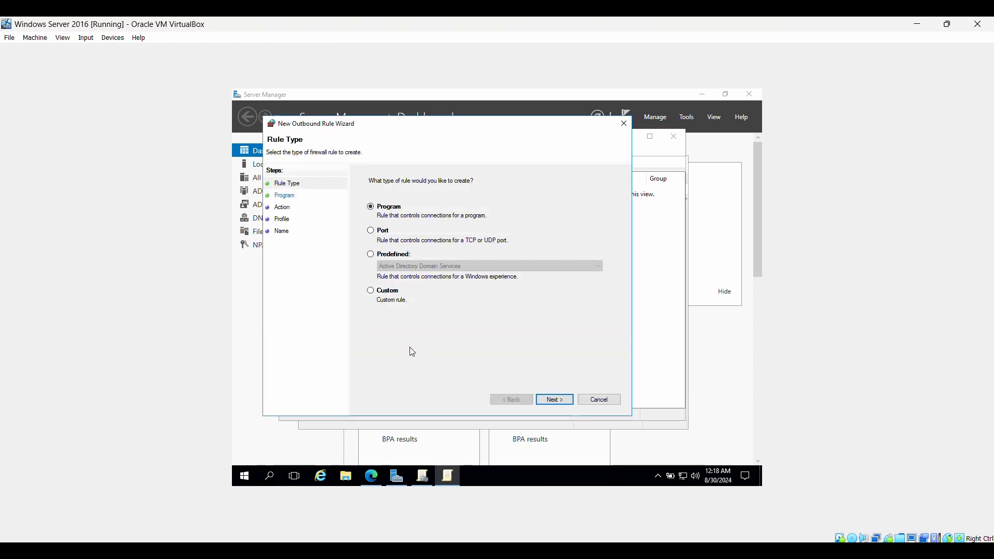
{"action": "left_click", "coordinate": [371, 292]}
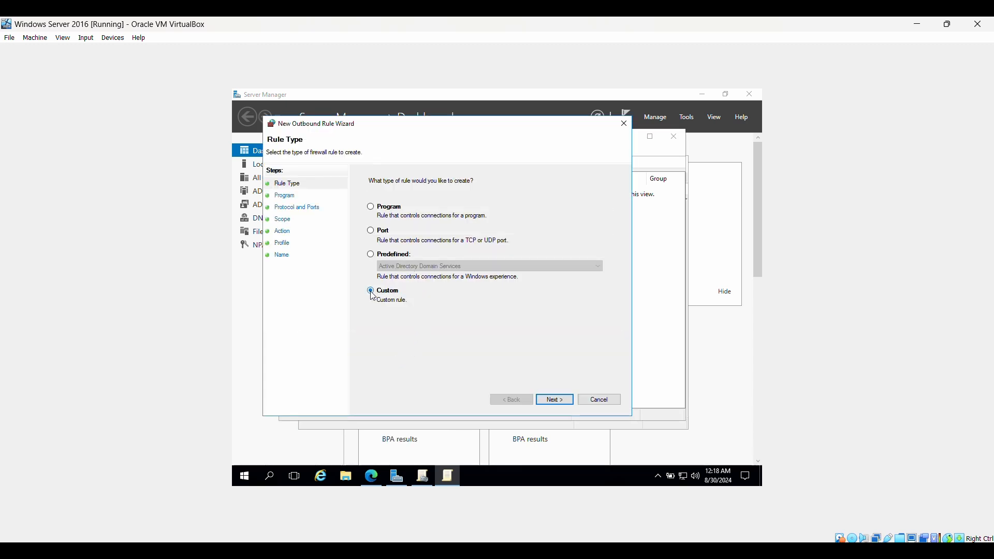
{"action": "left_click", "coordinate": [557, 400]}
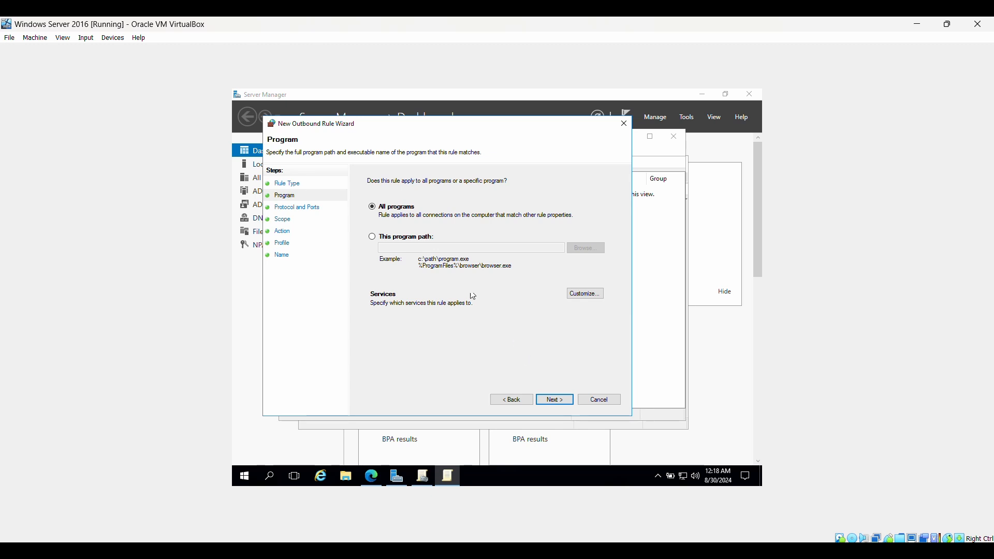
- Limit the outbound rule to a specific program path, choosing MicrosoftEdgeSetup from the Downloads folder
{"action": "left_click", "coordinate": [405, 237]}
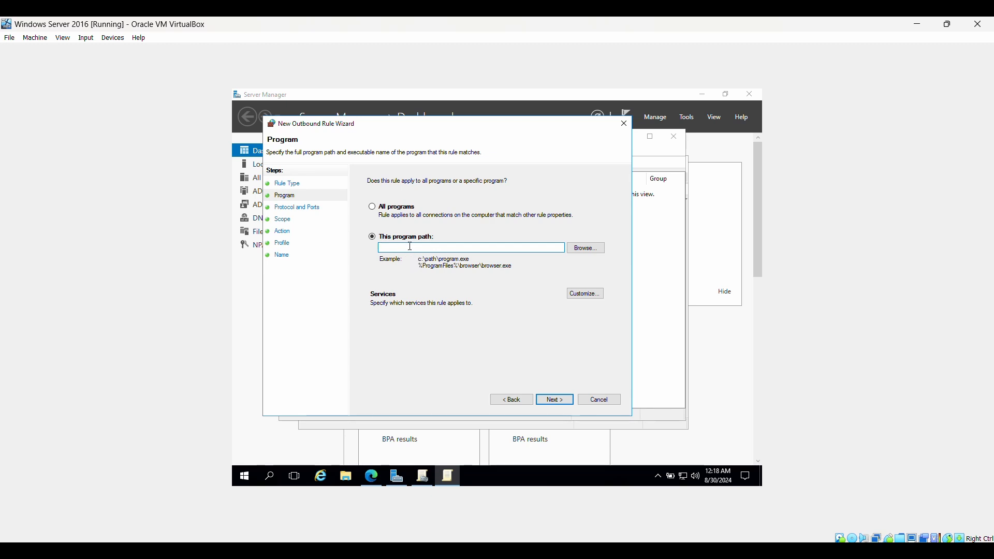
{"action": "left_click", "coordinate": [586, 248]}
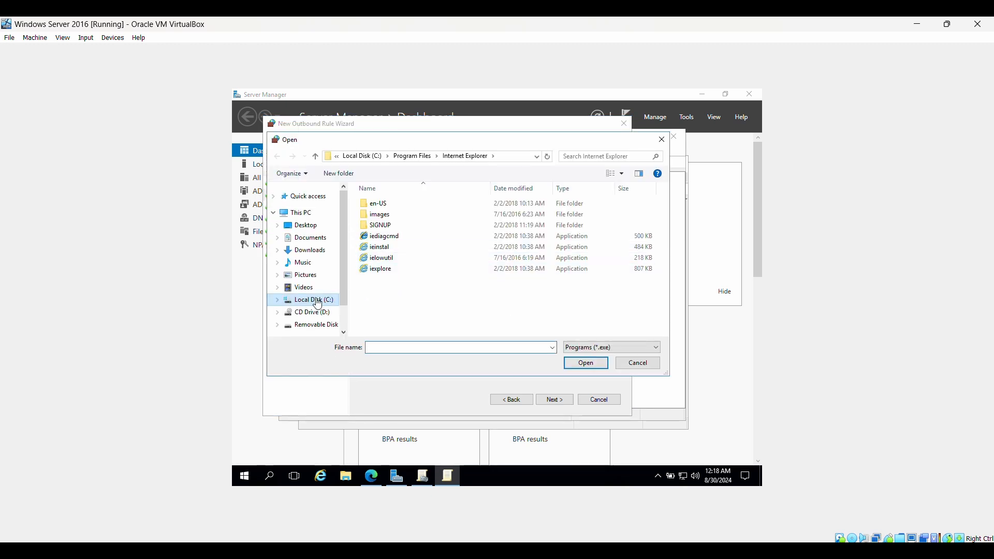
{"action": "left_click", "coordinate": [310, 250]}
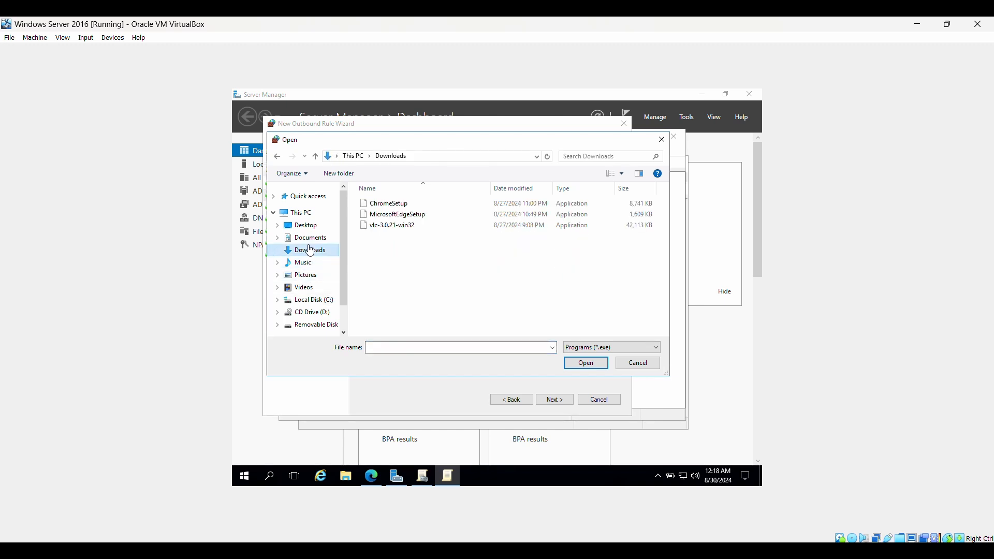
{"action": "left_click", "coordinate": [391, 219]}
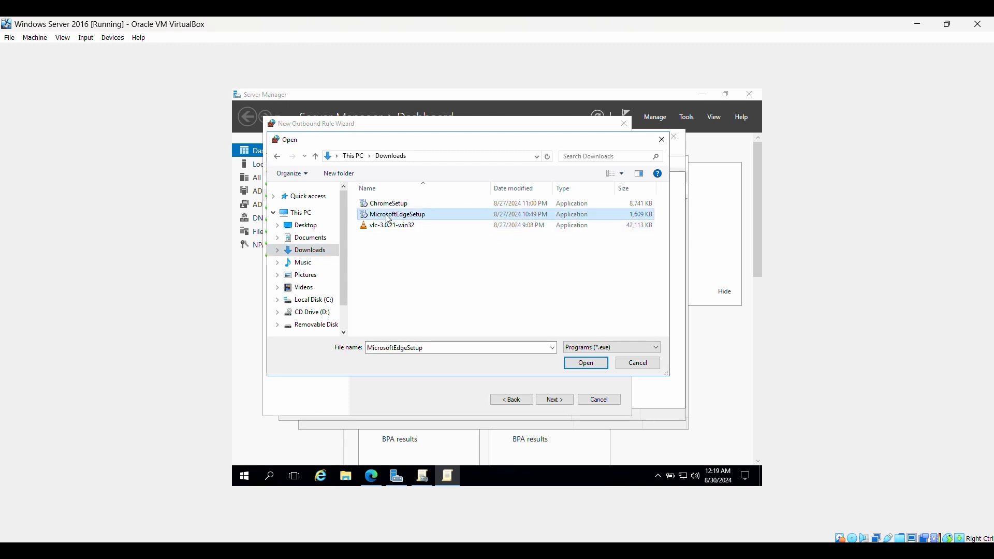
{"action": "left_click", "coordinate": [586, 362]}
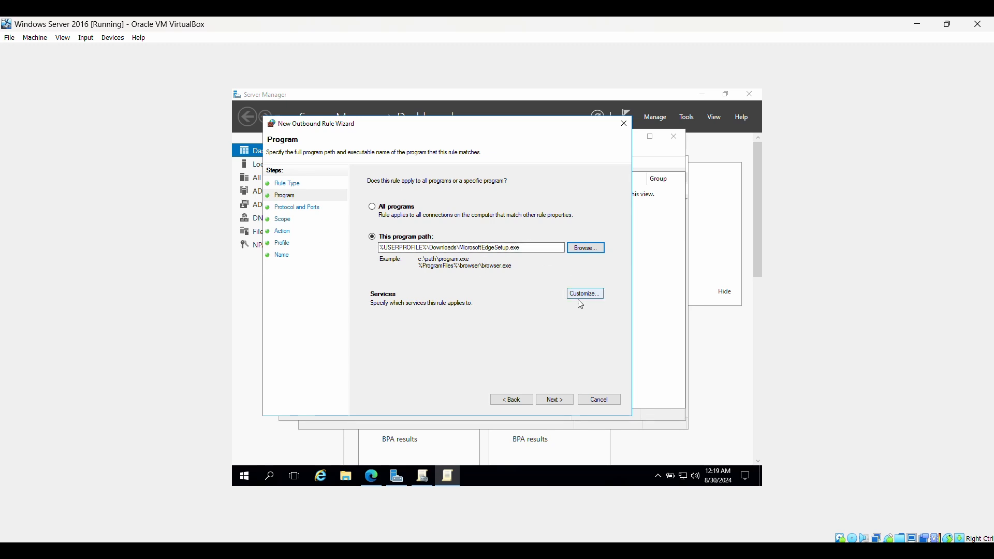
- Switch the rule's program path to ChromeSetup in the Downloads folder
{"action": "left_click", "coordinate": [579, 249]}
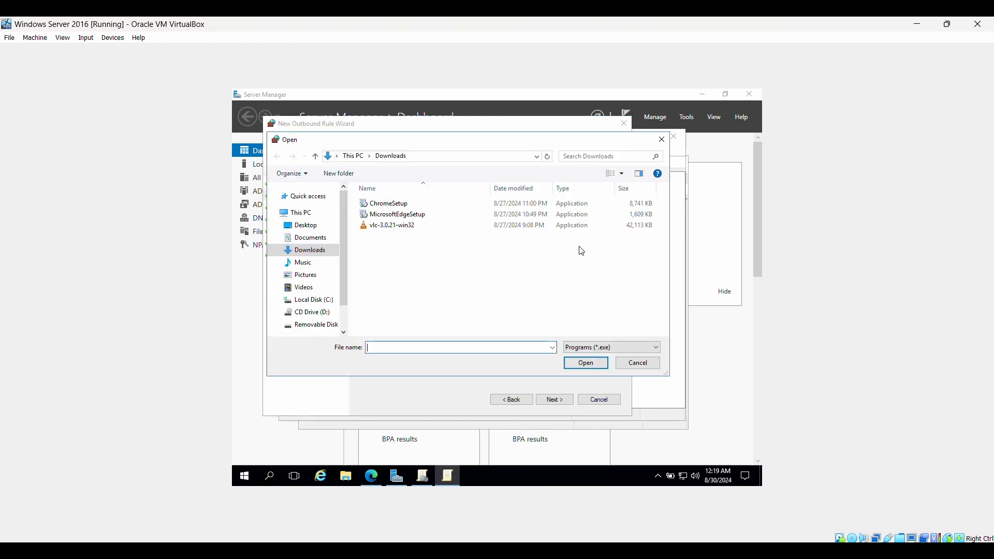
{"action": "left_click", "coordinate": [440, 205]}
{"action": "left_click", "coordinate": [594, 364]}
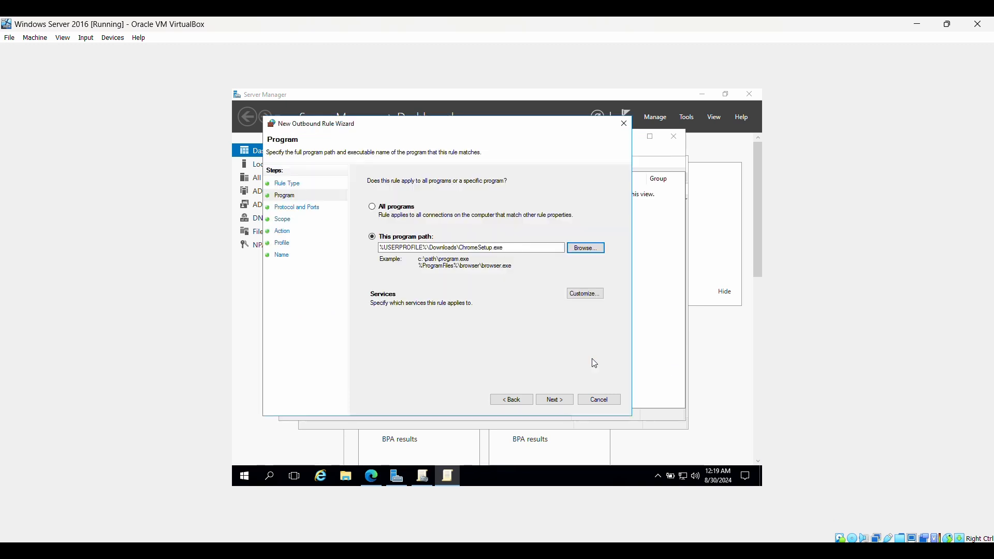
- Choose MicrosoftEdgeSetup in Downloads as the rule's program path again and continue to Protocol and Ports
{"action": "left_click", "coordinate": [581, 250]}
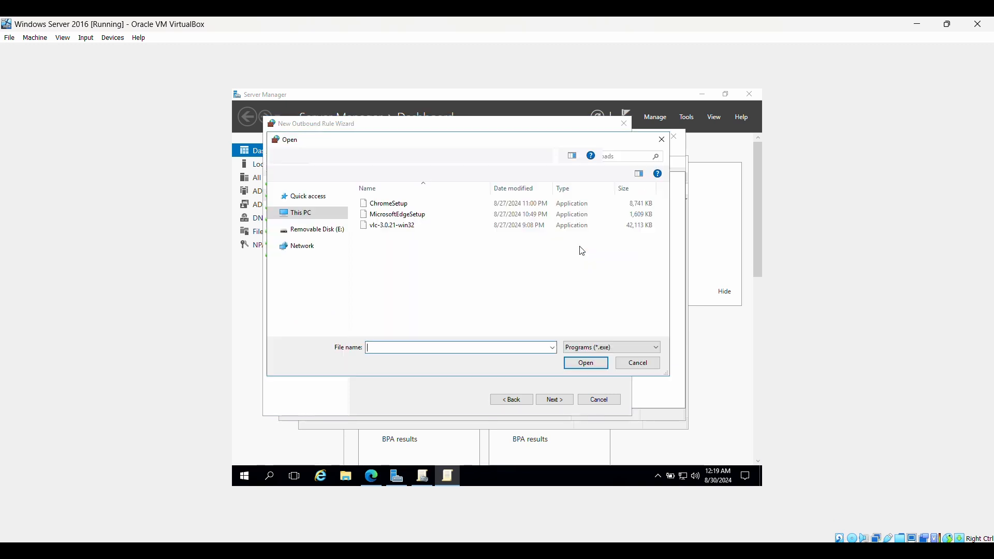
{"action": "left_click", "coordinate": [500, 215]}
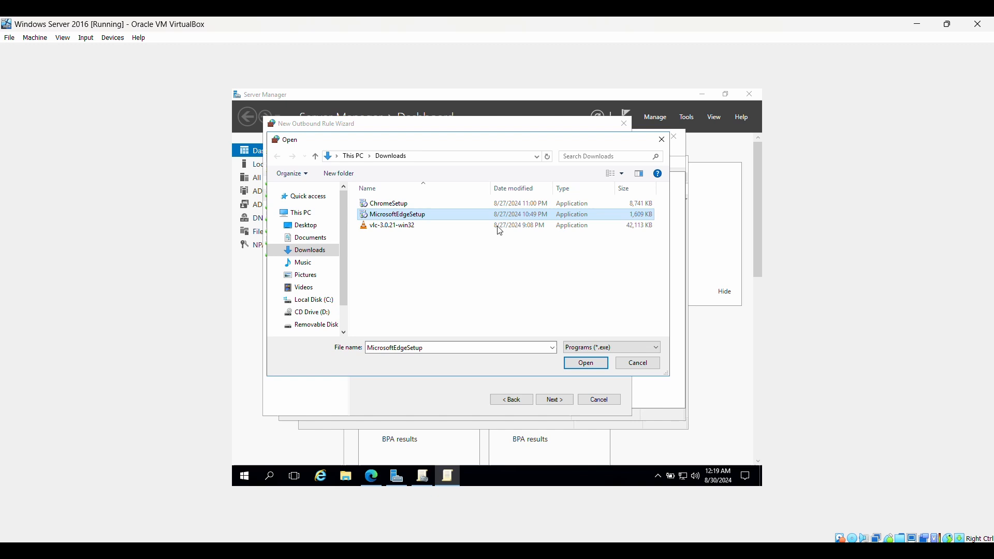
{"action": "left_click", "coordinate": [582, 362]}
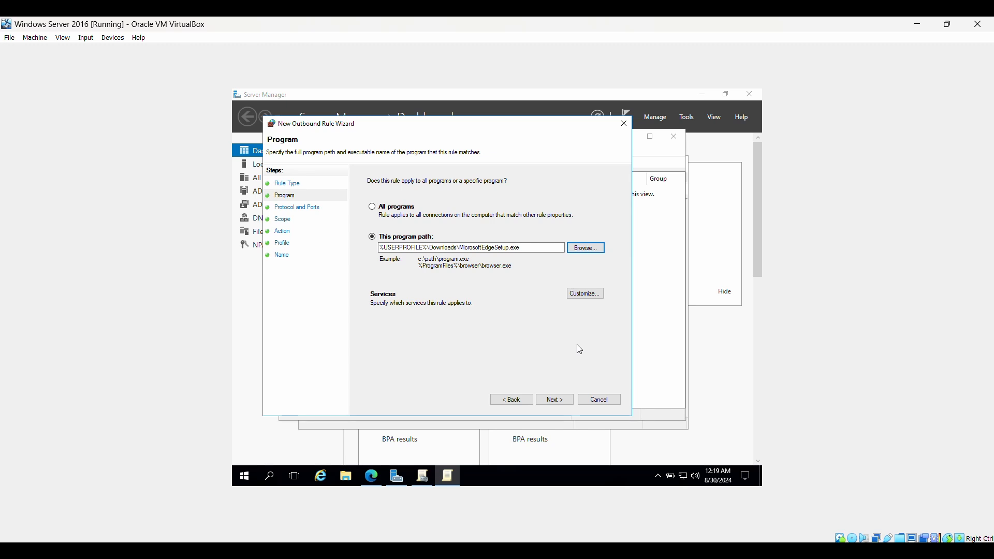
{"action": "left_click", "coordinate": [547, 400]}
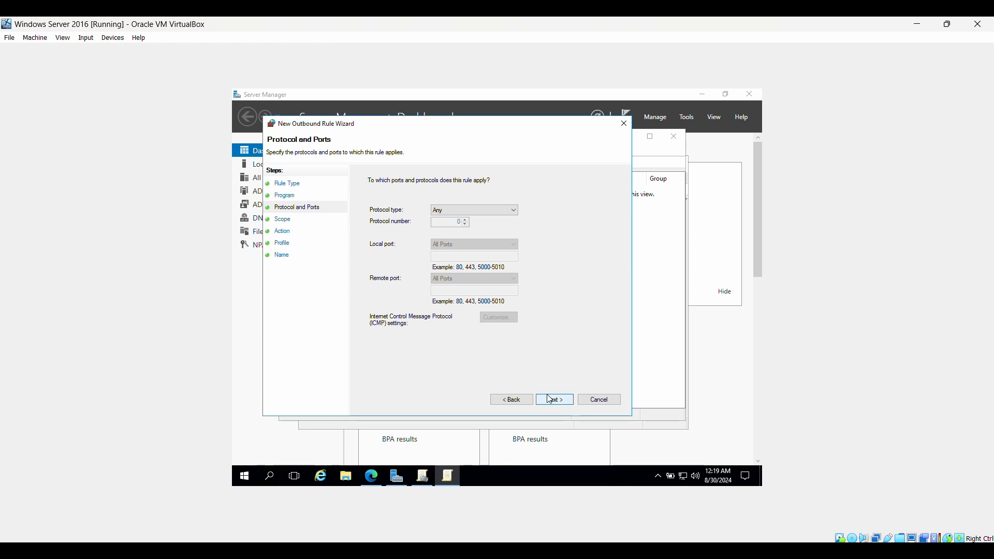
- Keep the protocol type at Any and restrict the rule's remote scope to the IP address 23.52.231.189
{"action": "left_click", "coordinate": [553, 400]}
{"action": "left_click", "coordinate": [553, 401]}
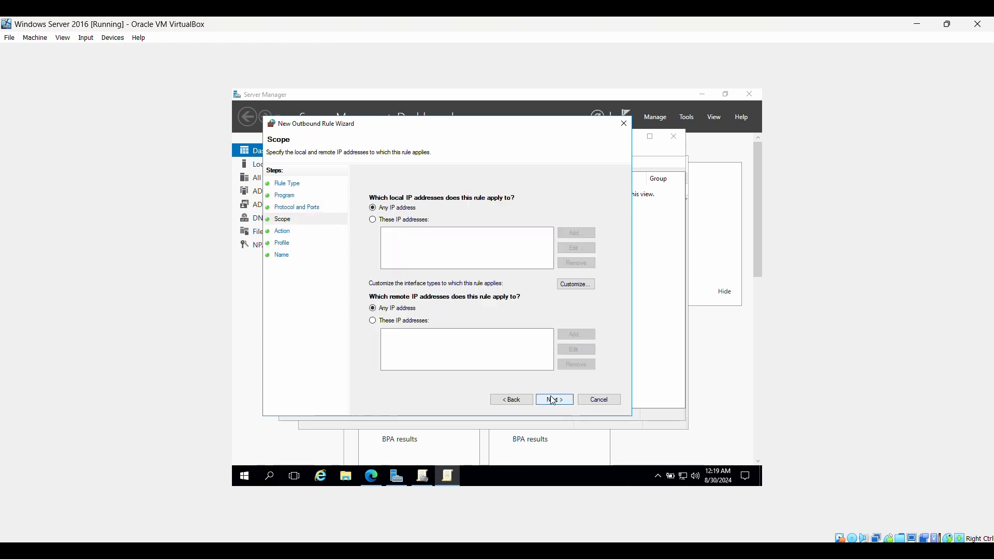
{"action": "left_click", "coordinate": [392, 321]}
{"action": "left_click", "coordinate": [568, 336]}
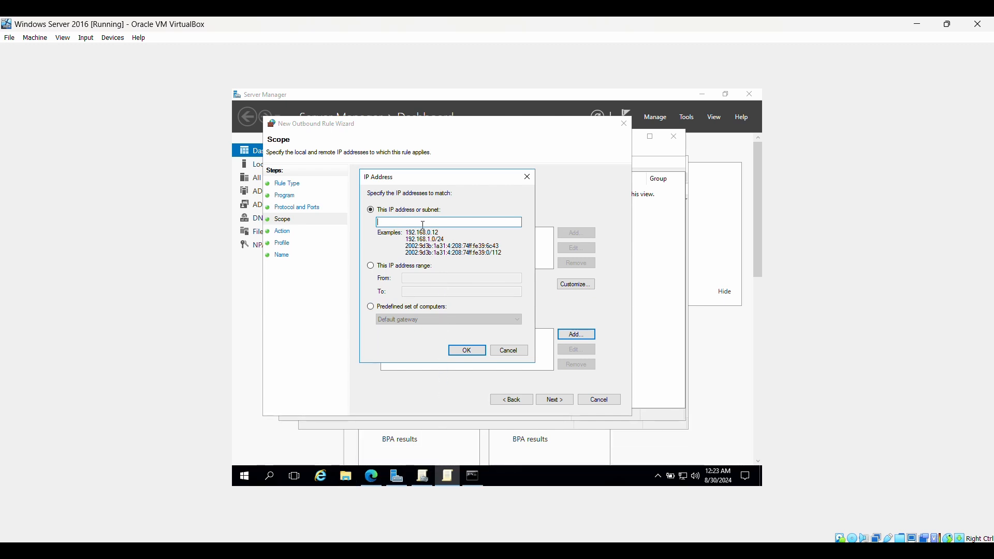
{"action": "type", "text": "3."}
{"action": "type", "text": "52.231.189"}
{"action": "left_click", "coordinate": [451, 354]}
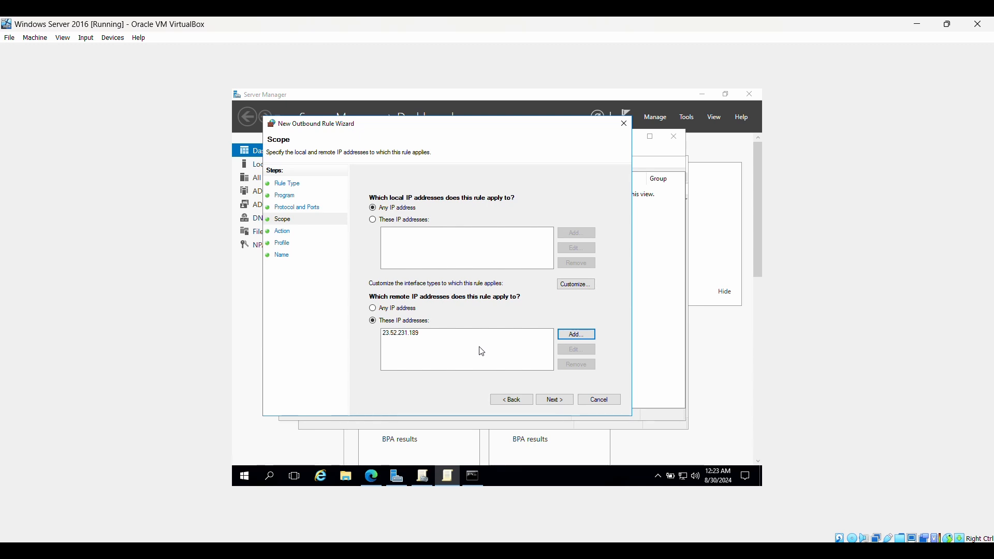
- Finish the rule as "Block Cisco Website", blocking the connection on the Domain, Private and Public profiles
{"action": "left_click", "coordinate": [555, 402]}
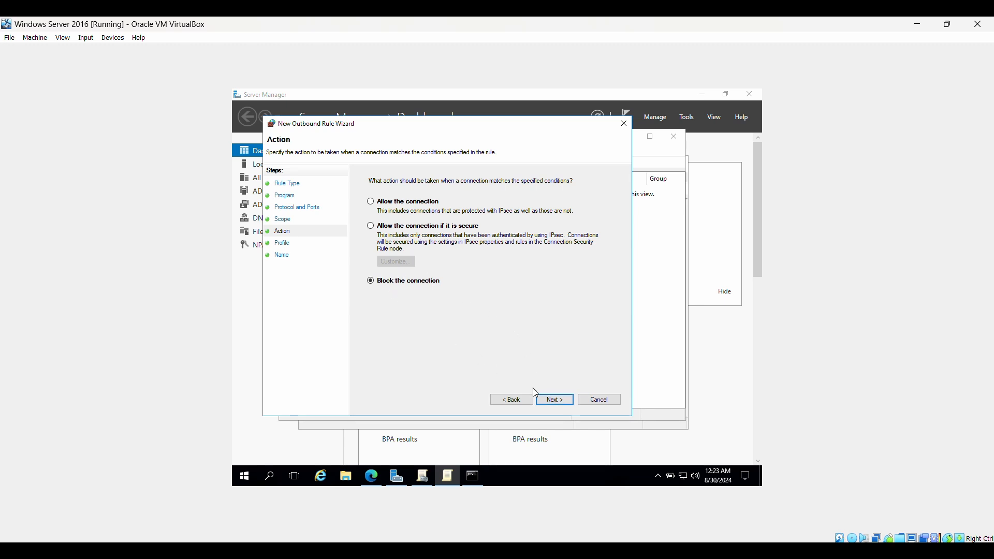
{"action": "left_click", "coordinate": [556, 402]}
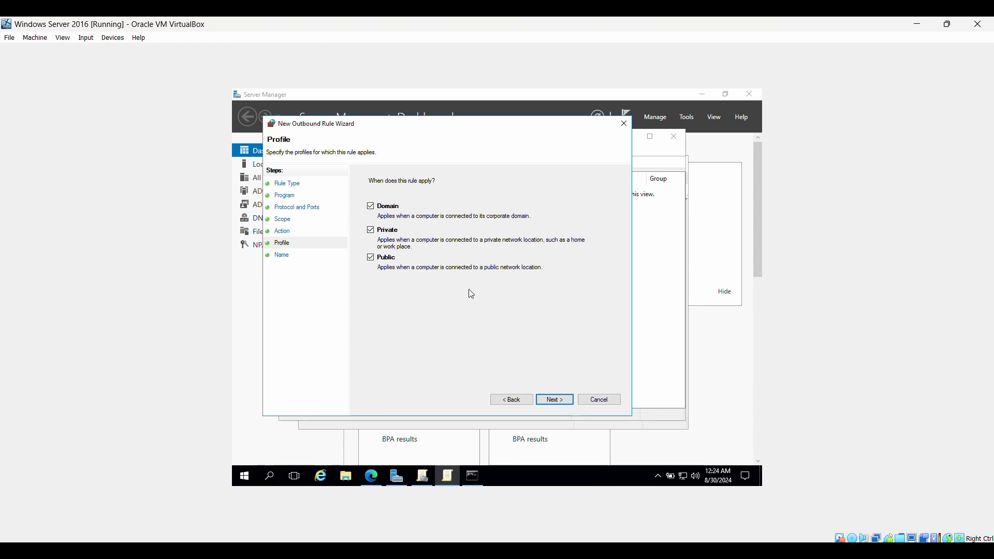
{"action": "left_click", "coordinate": [543, 402]}
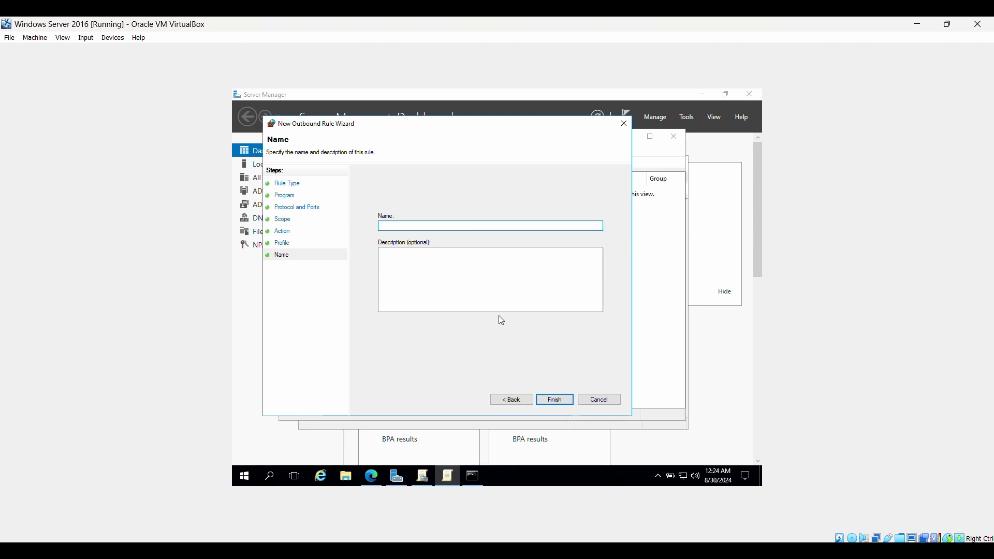
{"action": "type", "text": "Block Cisco Website"}
{"action": "left_click", "coordinate": [554, 399]}
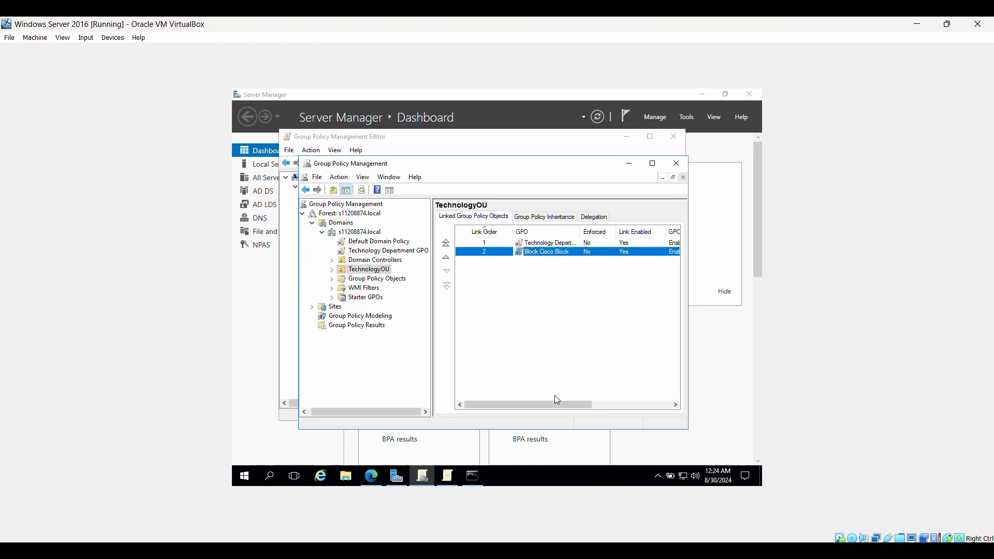